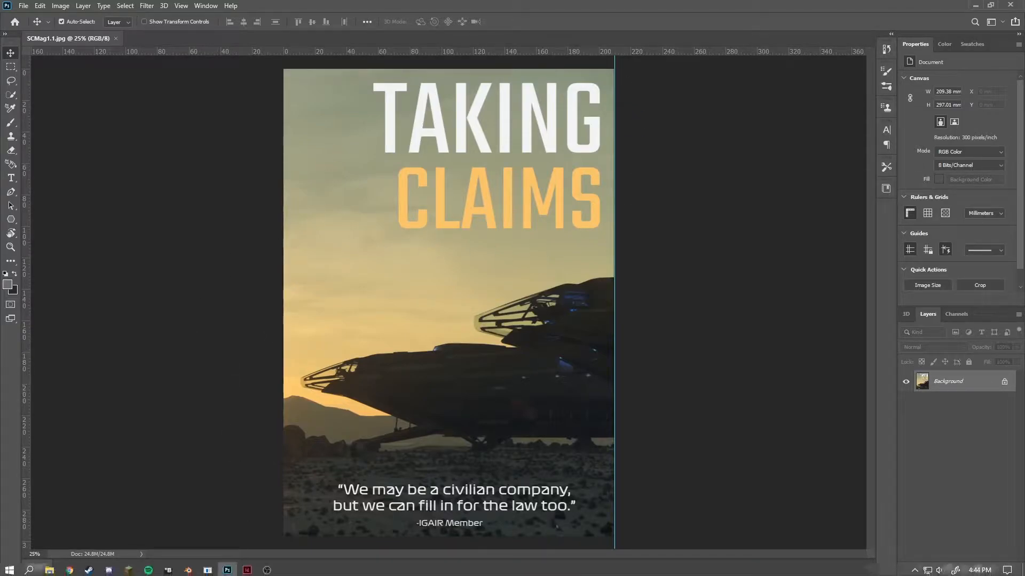
Switch to InDesign, open the setup for a new document, and look through the recent, mobile and web presets
click(247, 567)
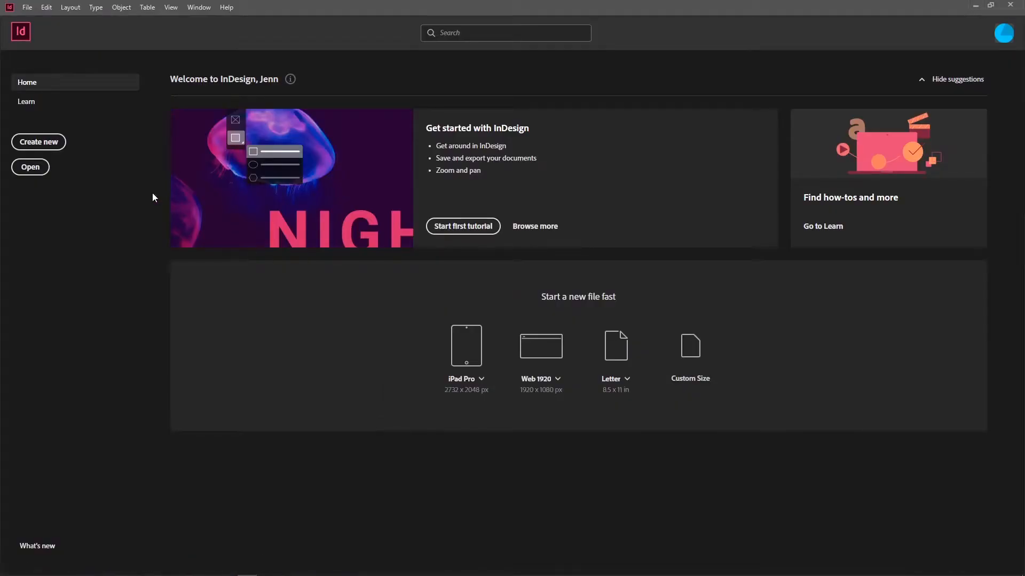
click(48, 142)
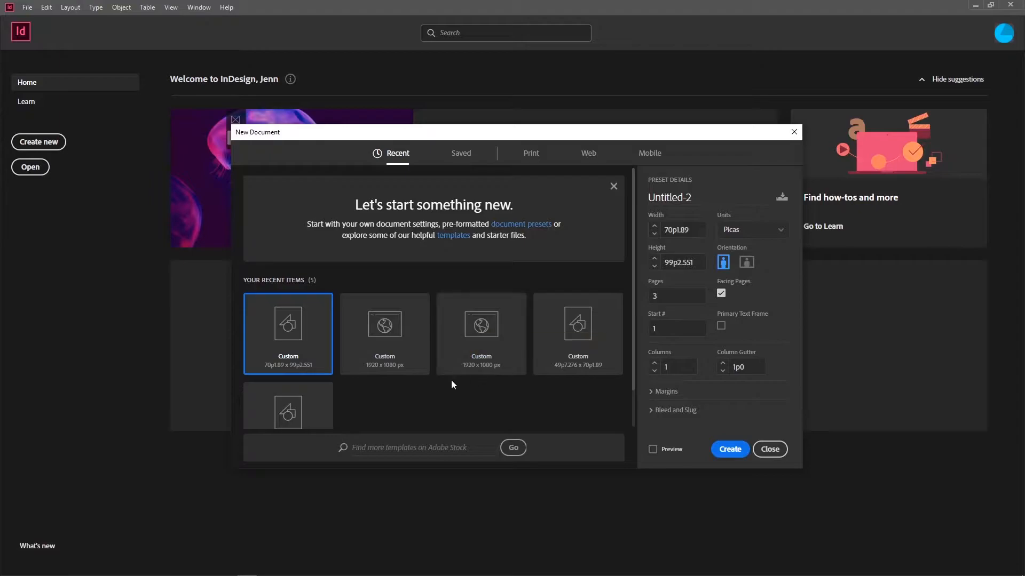
scroll(451, 382, down, 1)
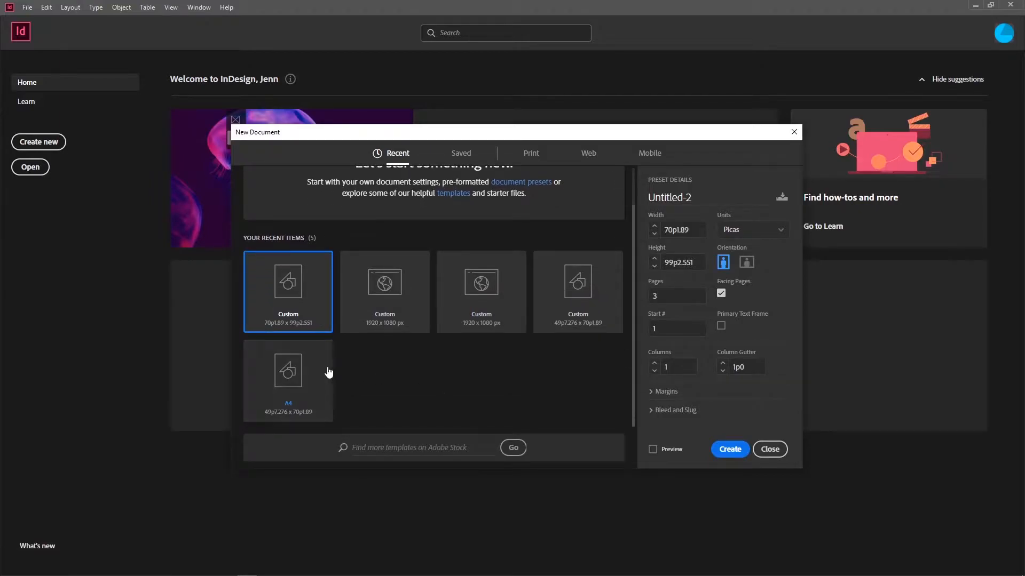
scroll(345, 349, up, 1)
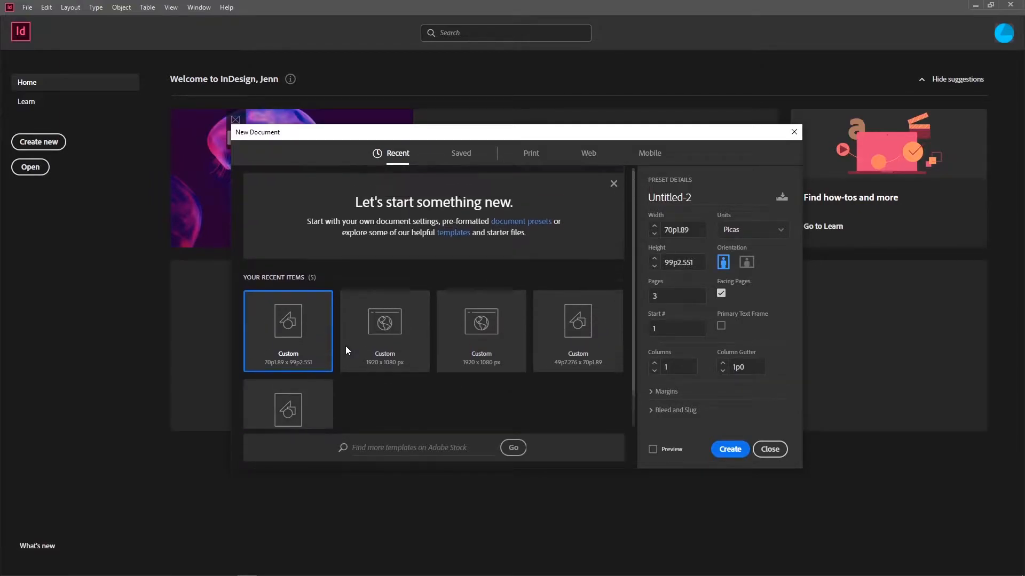
scroll(347, 353, down, 1)
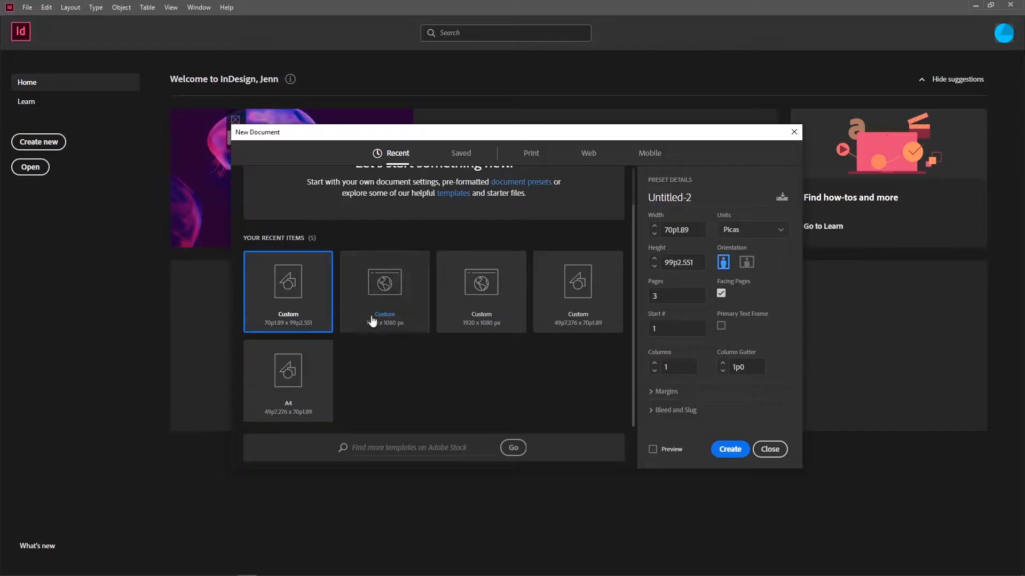
click(534, 155)
click(649, 155)
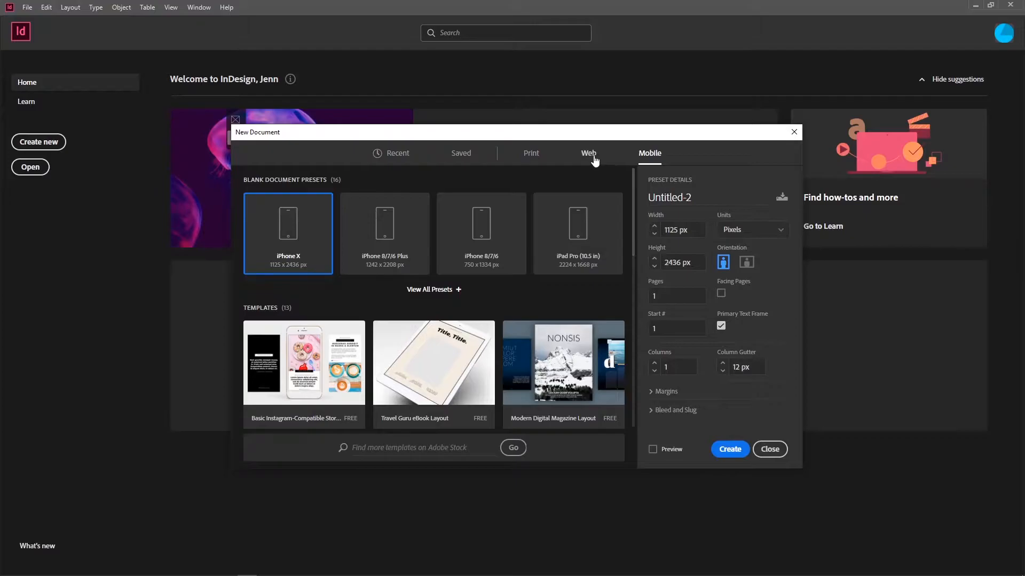
click(591, 158)
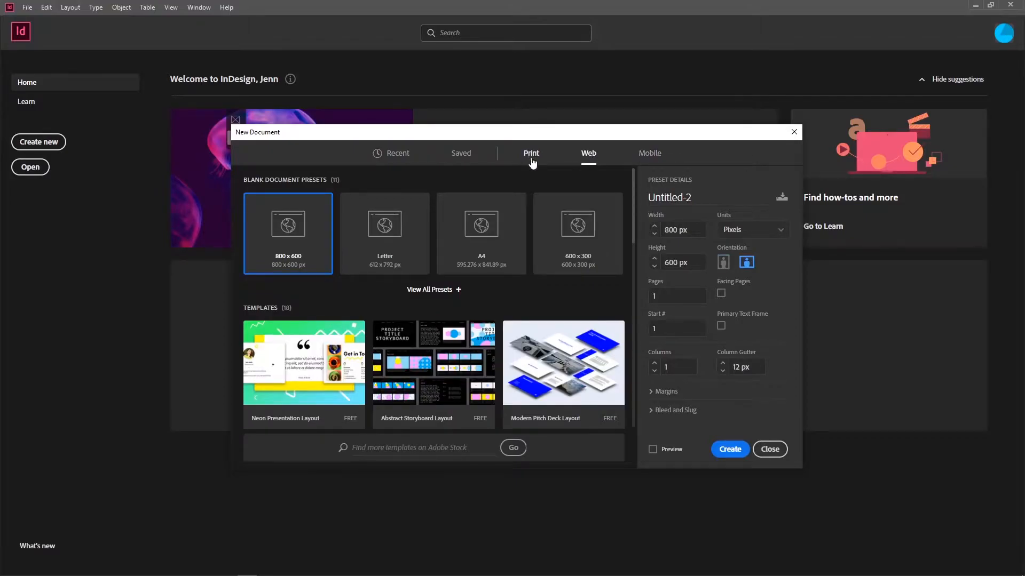
click(421, 288)
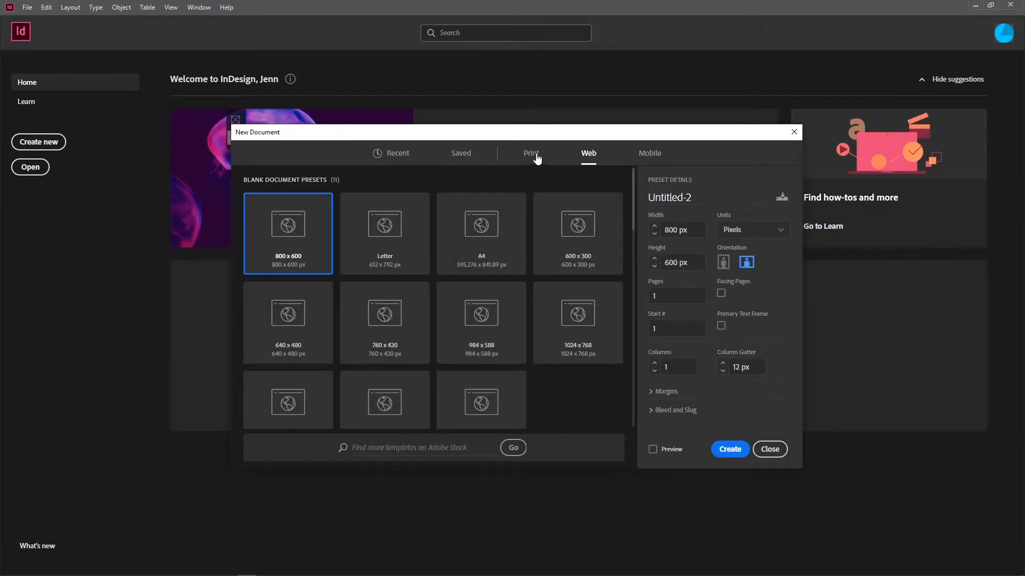
Create a new print document from the A4 preset in portrait orientation with facing pages
click(539, 160)
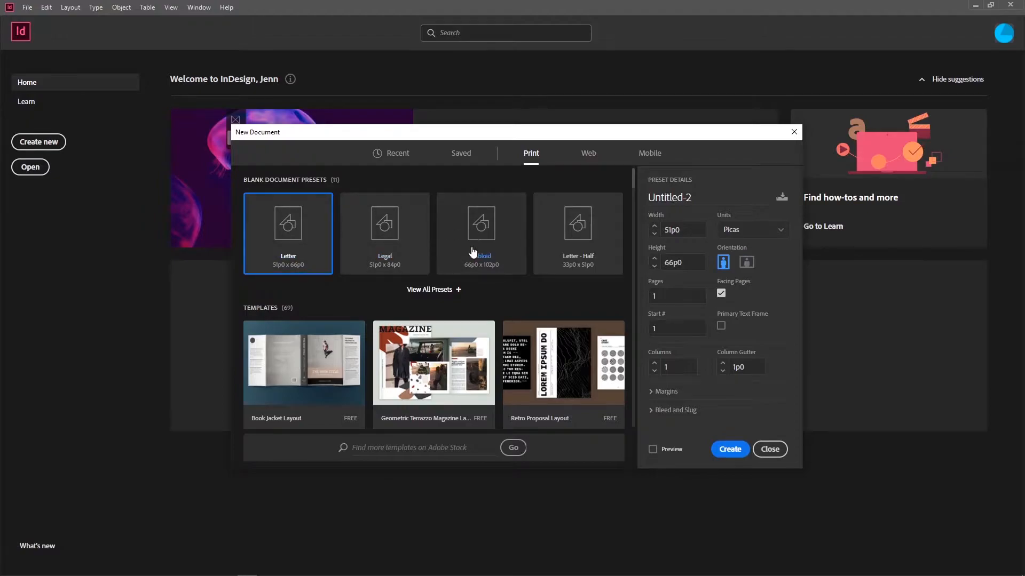
click(447, 290)
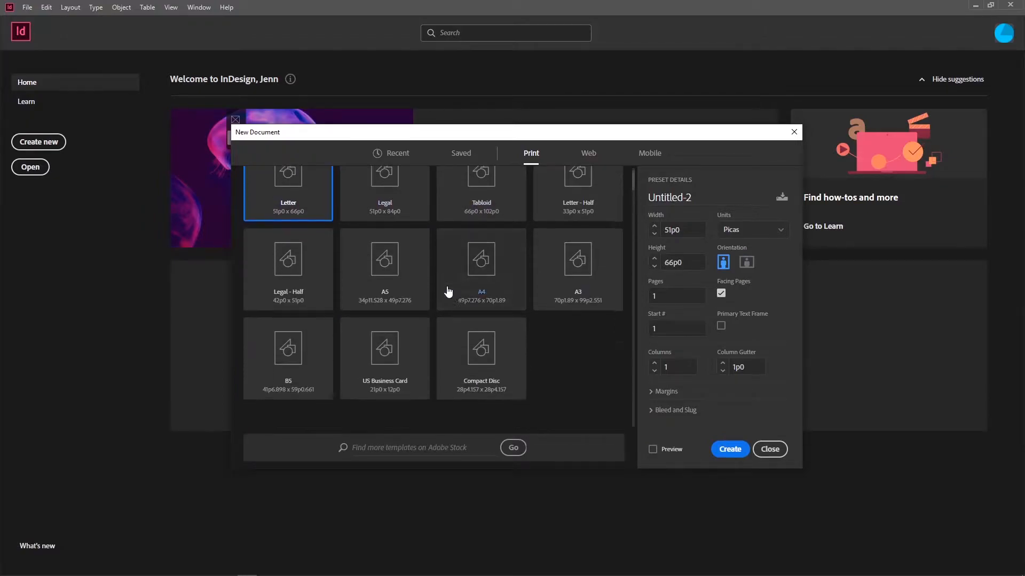
scroll(448, 291, down, 2)
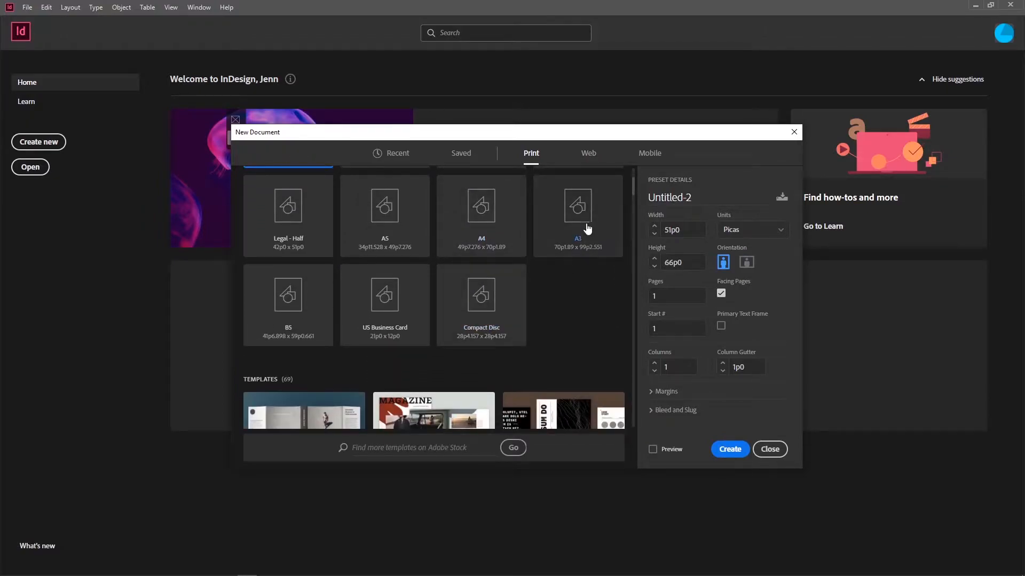
click(481, 232)
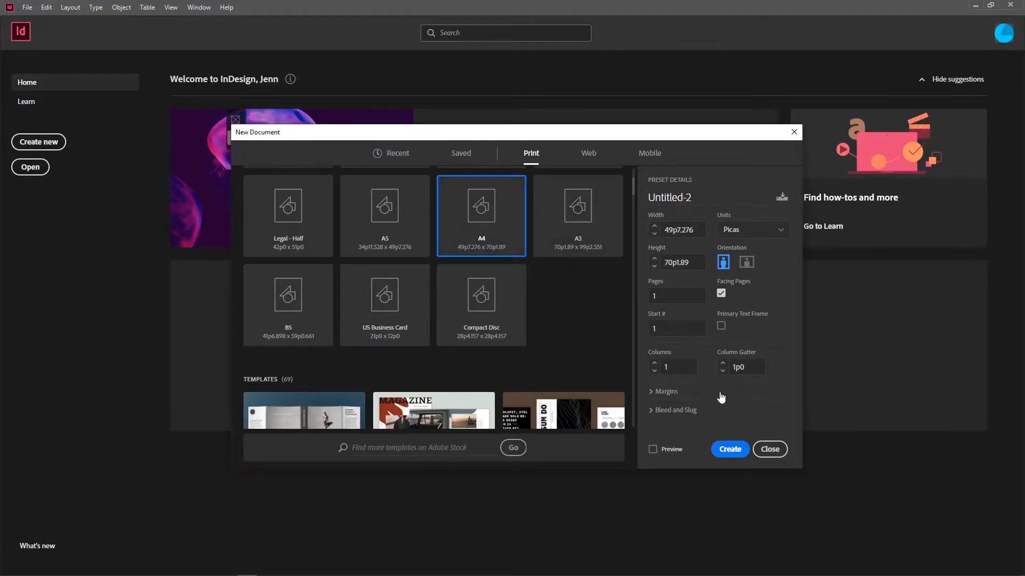
click(730, 450)
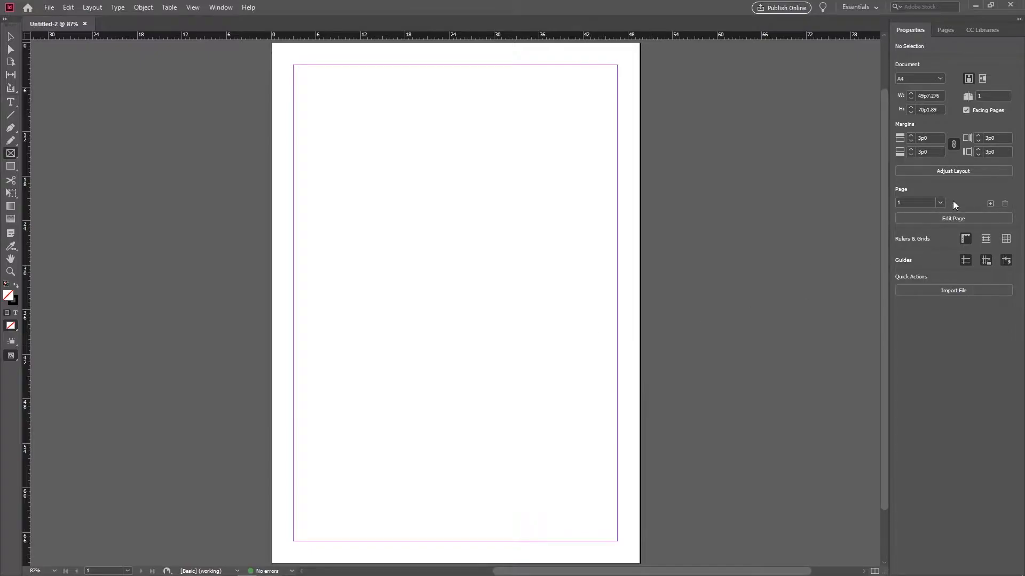
Add two pages to the document and draw a rectangular frame covering the whole first page
click(990, 203)
click(990, 204)
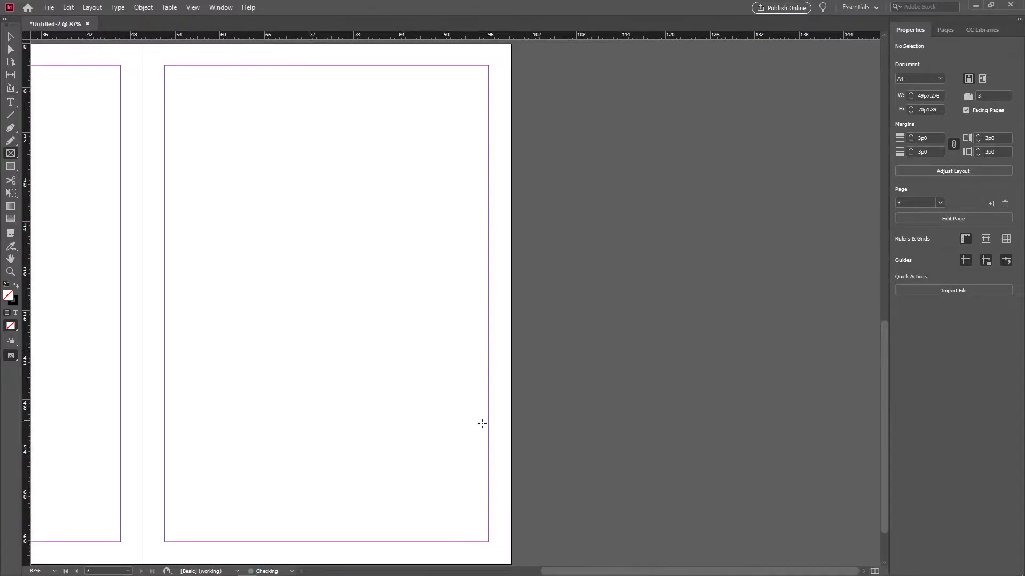
key(ctrl+minus)
key(ctrl+minus)
key(ctrl+minus)
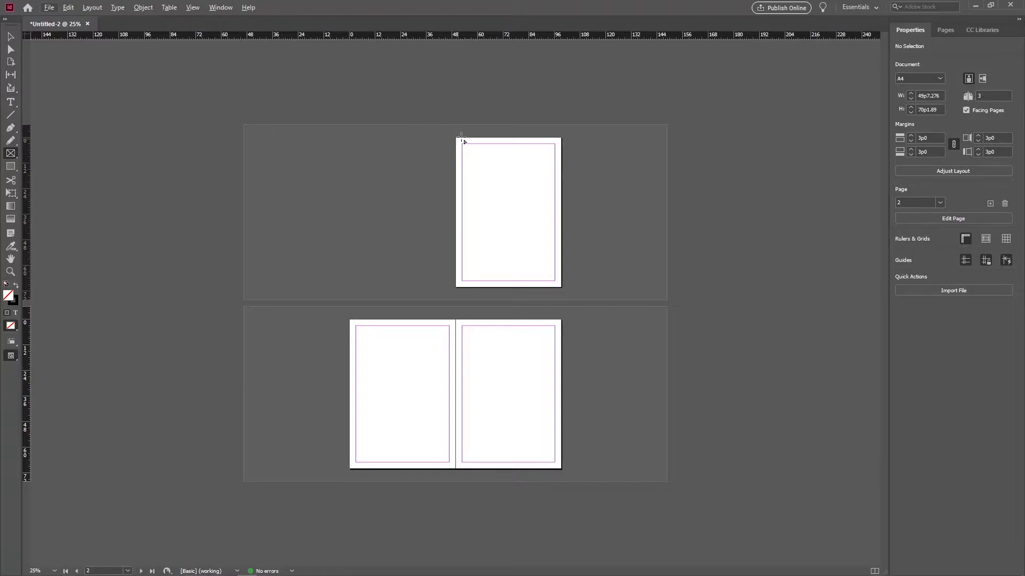
mouse_move(456, 138)
mouse_down()
mouse_move(510, 179)
mouse_move(570, 276)
mouse_move(563, 290)
mouse_up()
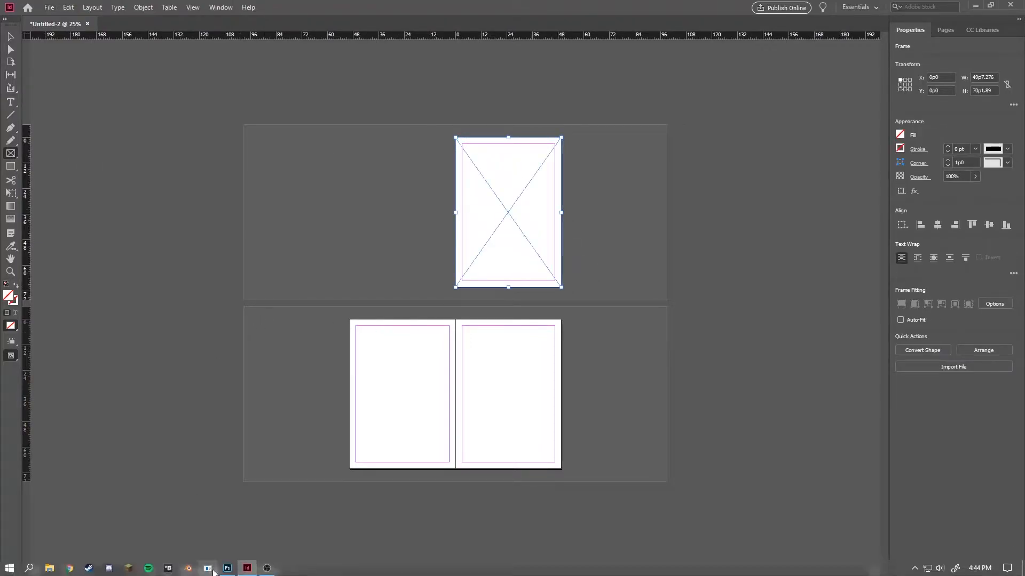
Switch to Photoshop, create a landscape A3 document of 420 × 297 mm at 300 pixels/inch, and place a vertical guide at its centre
click(228, 569)
click(23, 5)
click(30, 18)
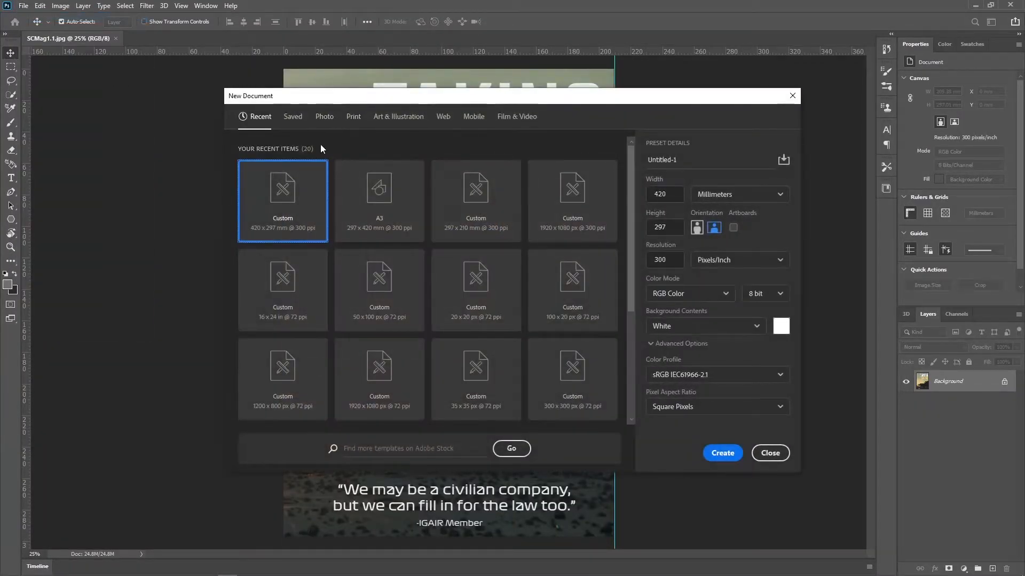
click(380, 205)
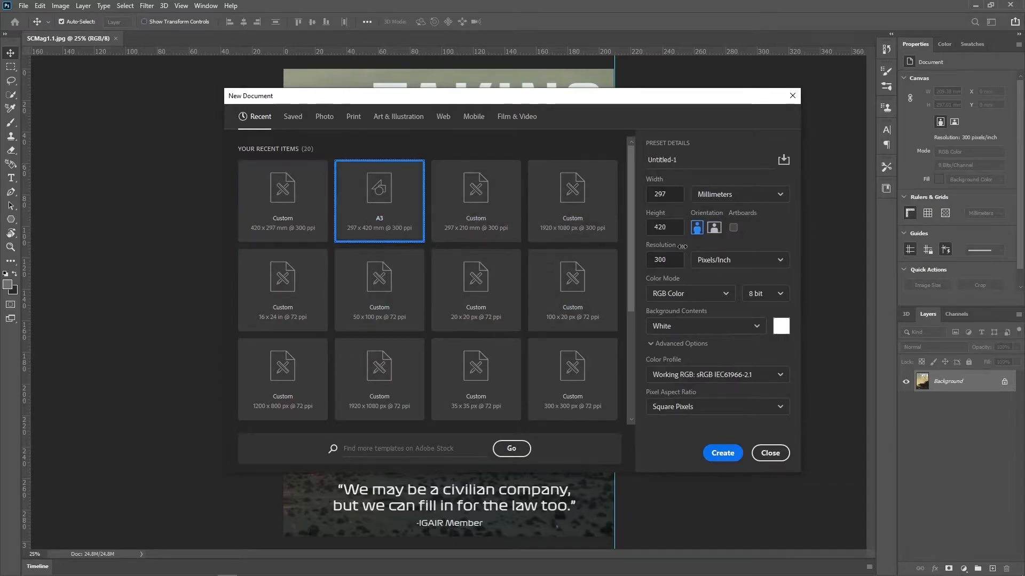
click(715, 228)
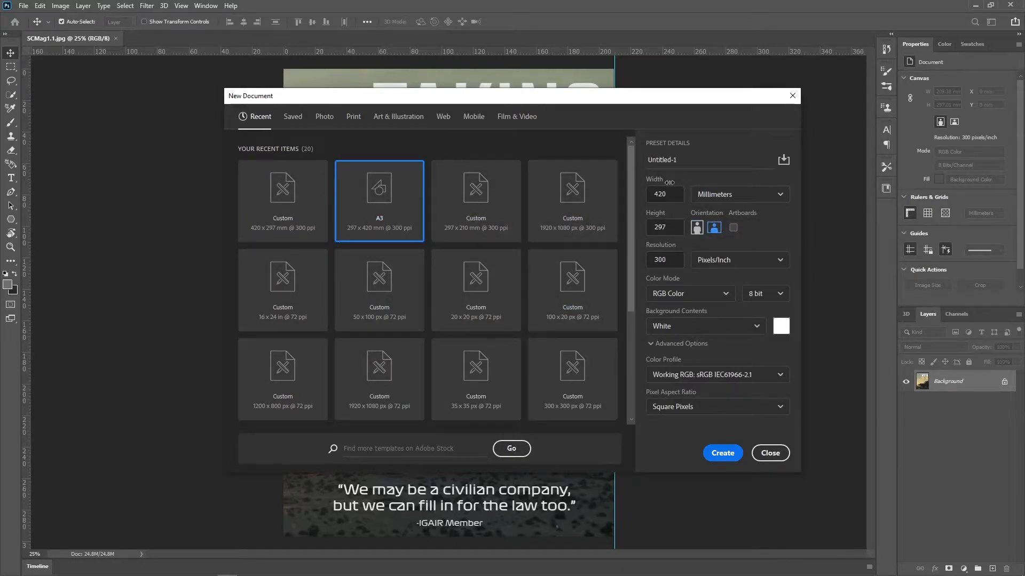
click(721, 454)
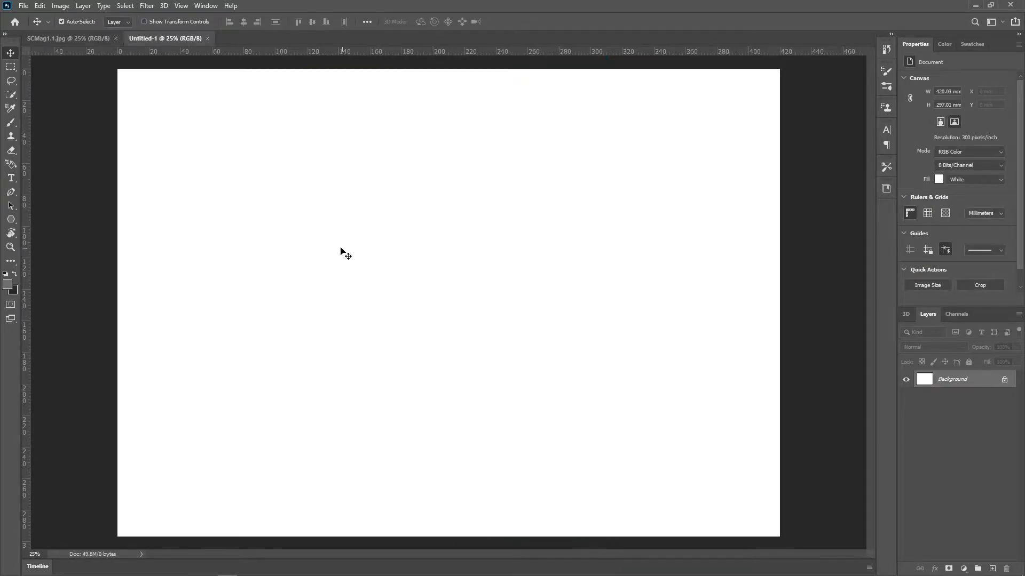
drag(27, 146, 450, 151)
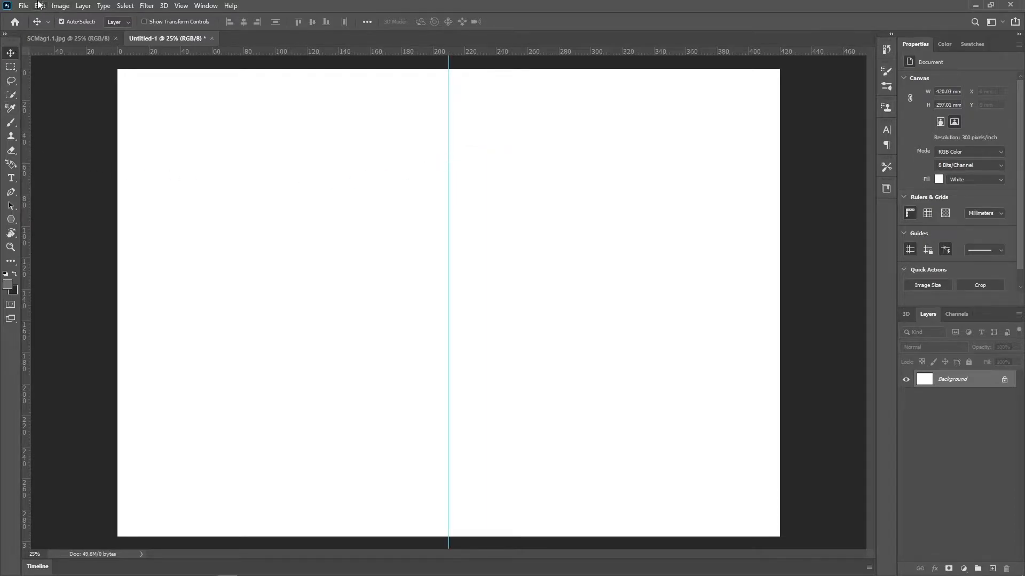
Place the Carrackx2 picture from the Magazine material folder as an embedded image in the document
click(23, 5)
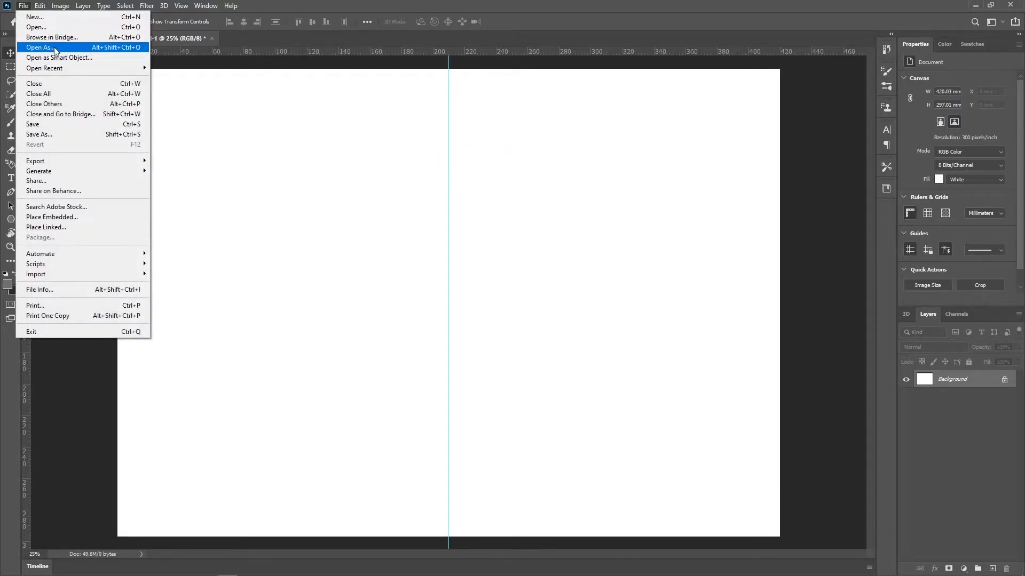
click(62, 215)
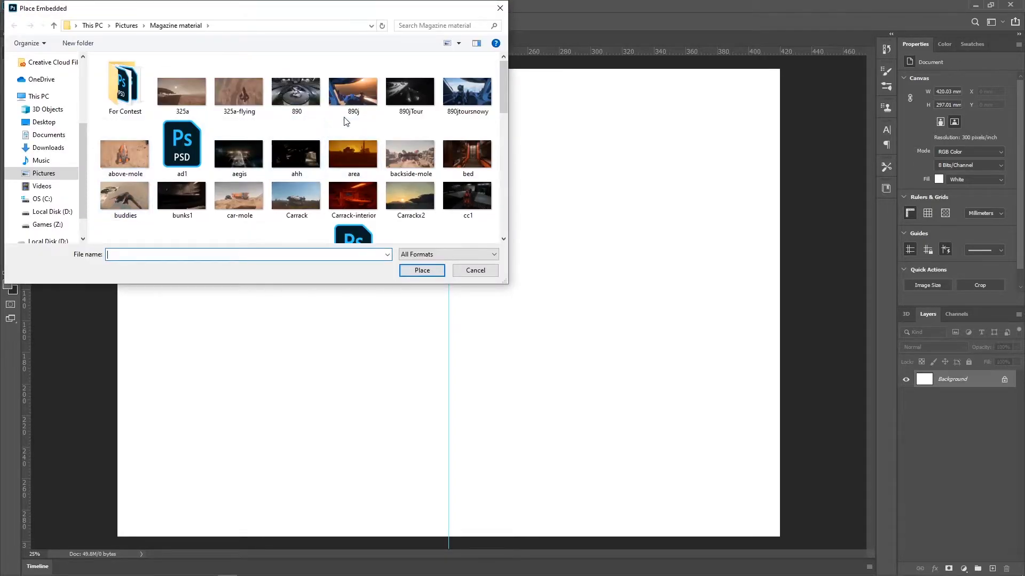
scroll(347, 121, down, 2)
double_click(395, 126)
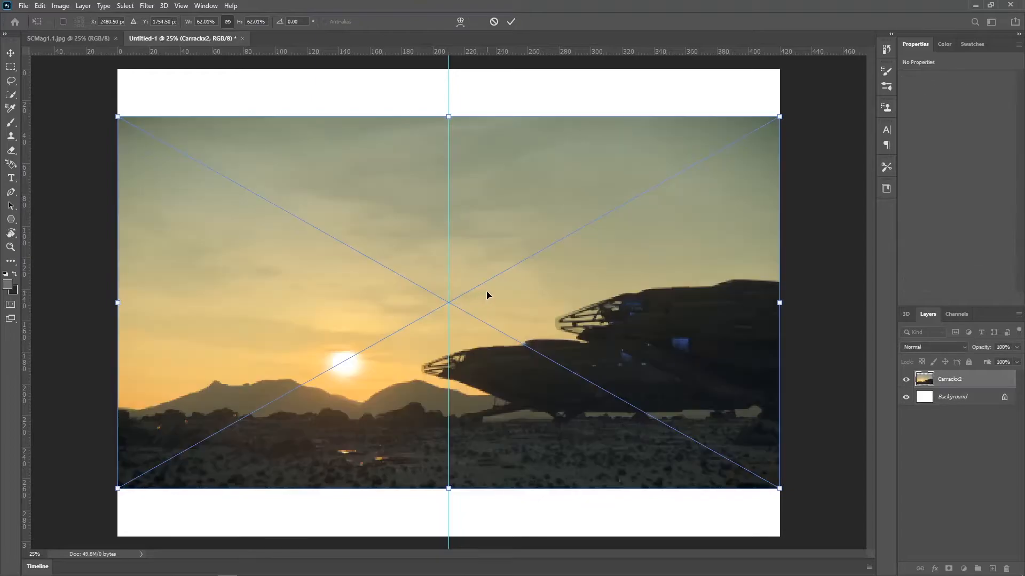
Enlarge the placed image to about 79% to cover the canvas height and shift it left until the ships fill the left page
drag(117, 116, 30, 64)
drag(779, 488, 864, 537)
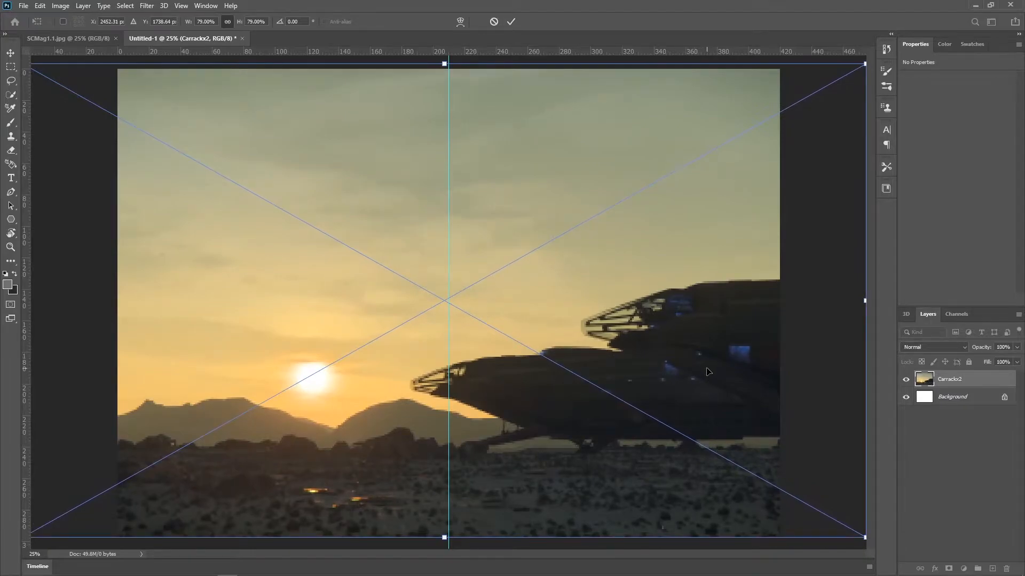
key(Return)
drag(701, 331, 448, 336)
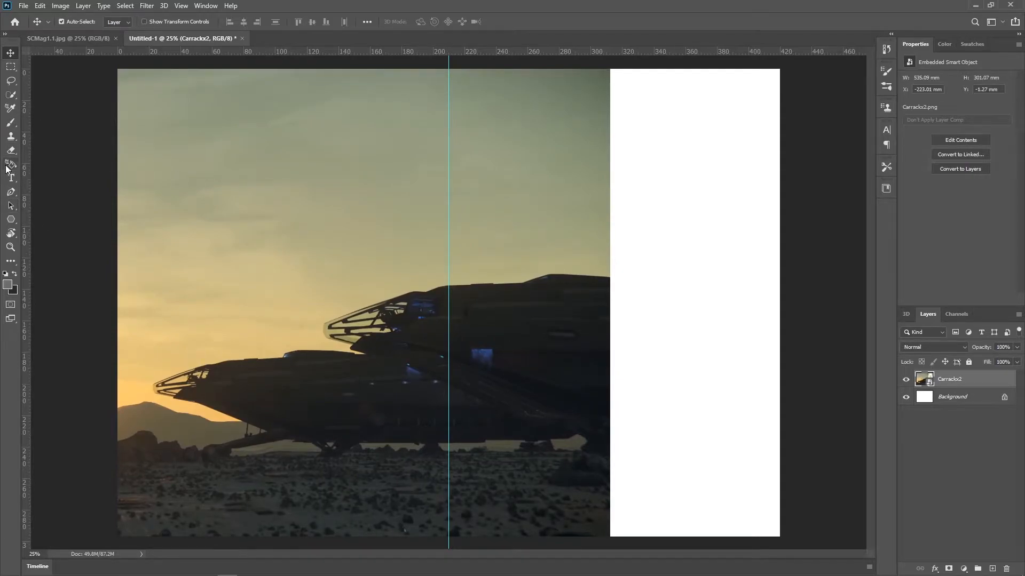
Rasterize the Carrackx2 layer, delete the part of the image right of the centre guide, and clear the selection
click(11, 67)
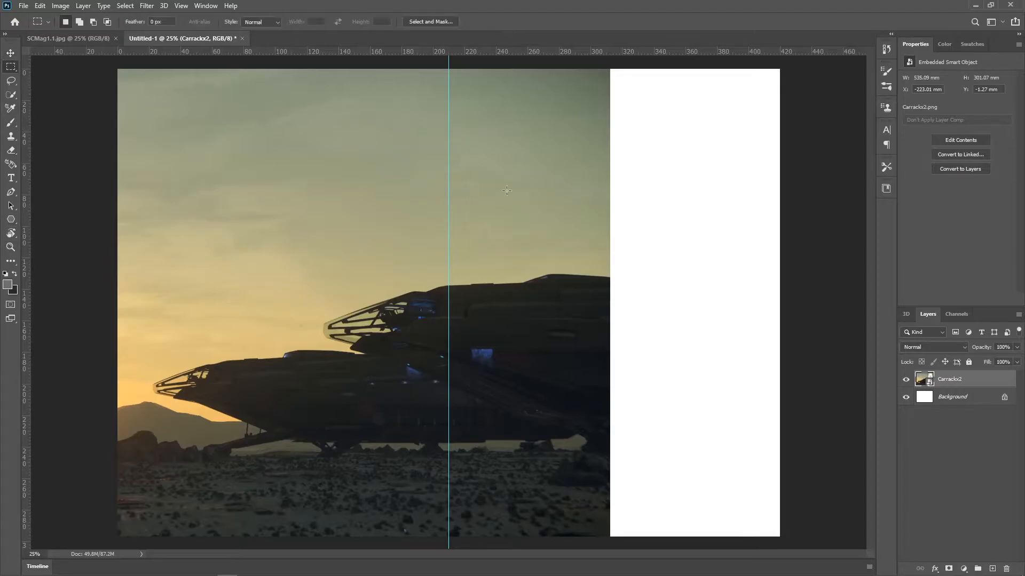
right_click(971, 379)
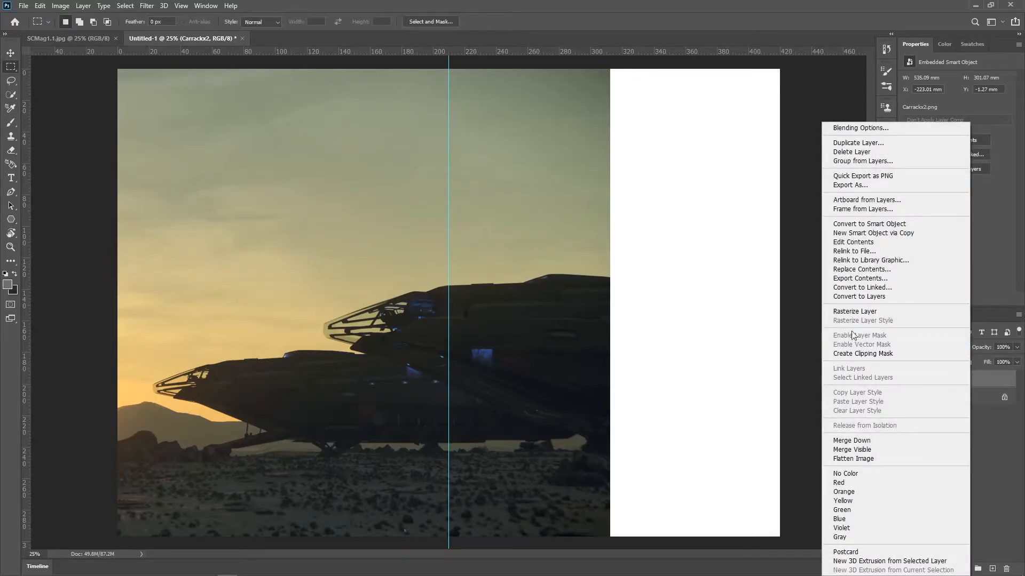
click(842, 311)
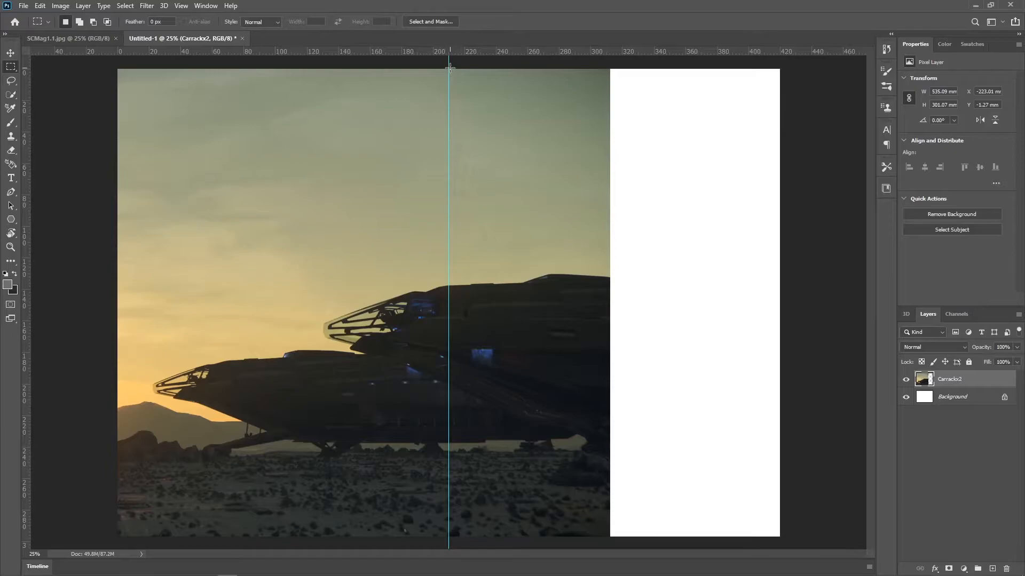
drag(449, 66, 691, 541)
key(Delete)
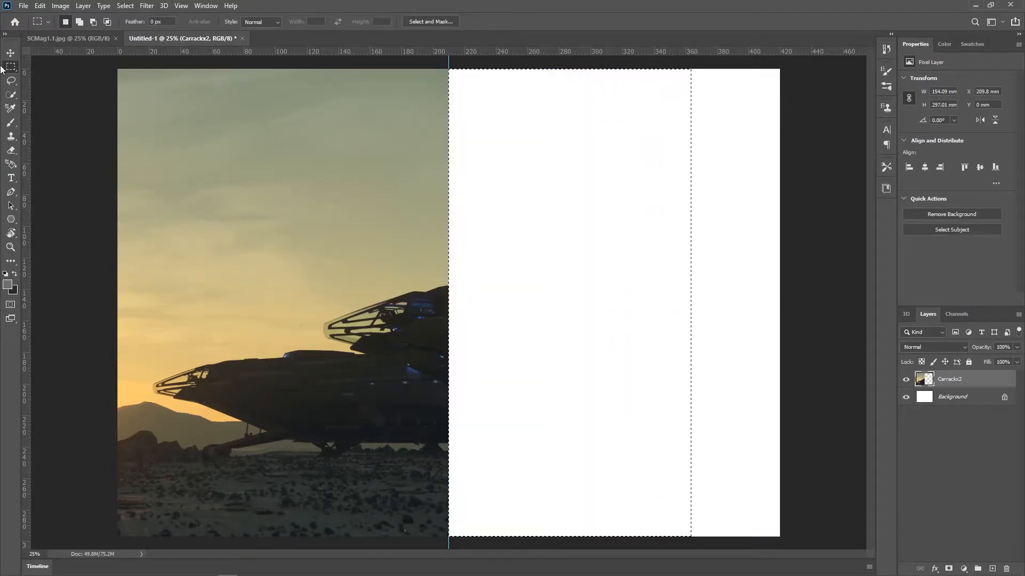
right_click(11, 84)
click(12, 94)
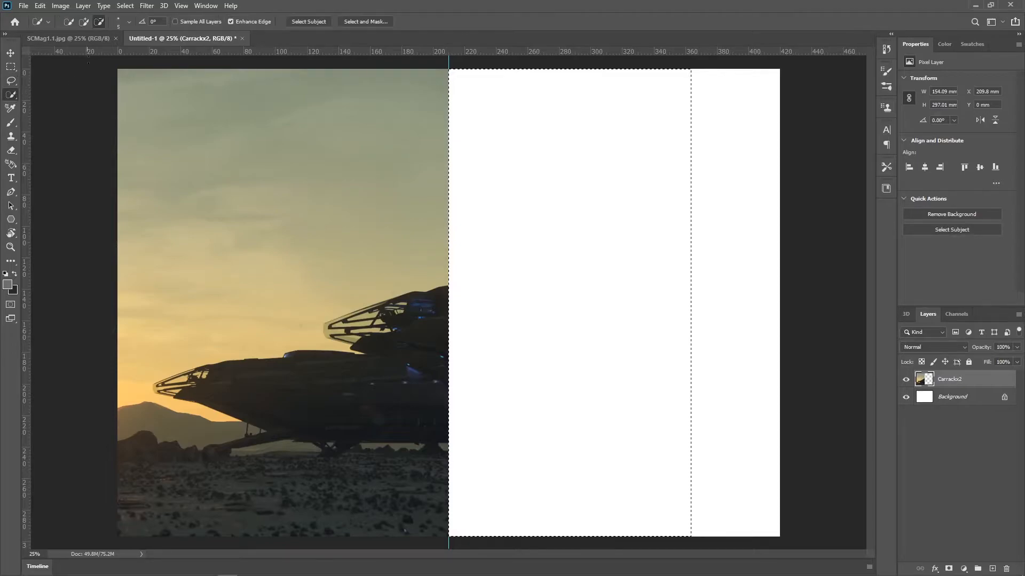
key(ctrl+d)
click(10, 51)
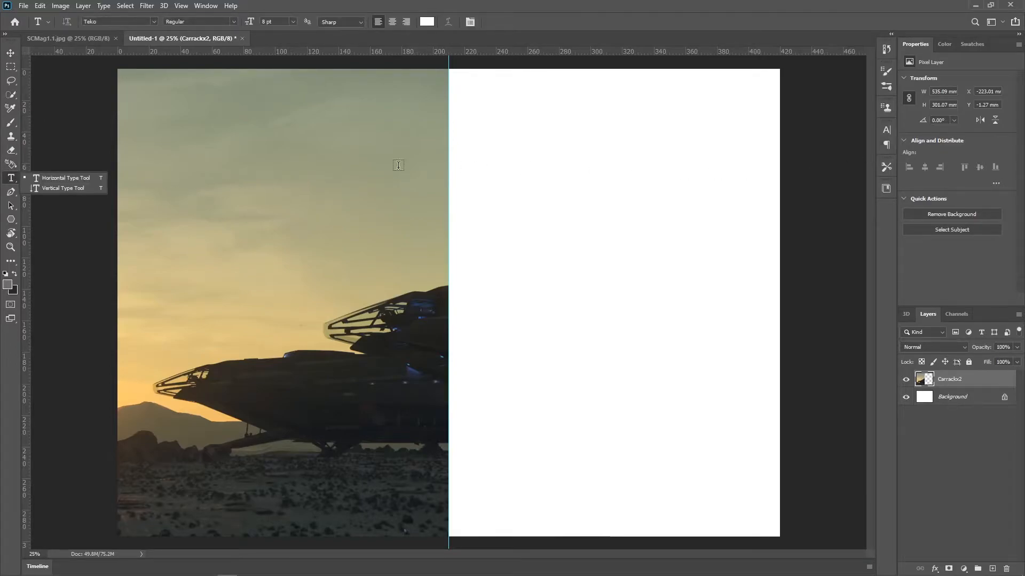
Start a text line in the sky of the ship image and set it to Formula1 Display-Regular at 100 pt
click(305, 160)
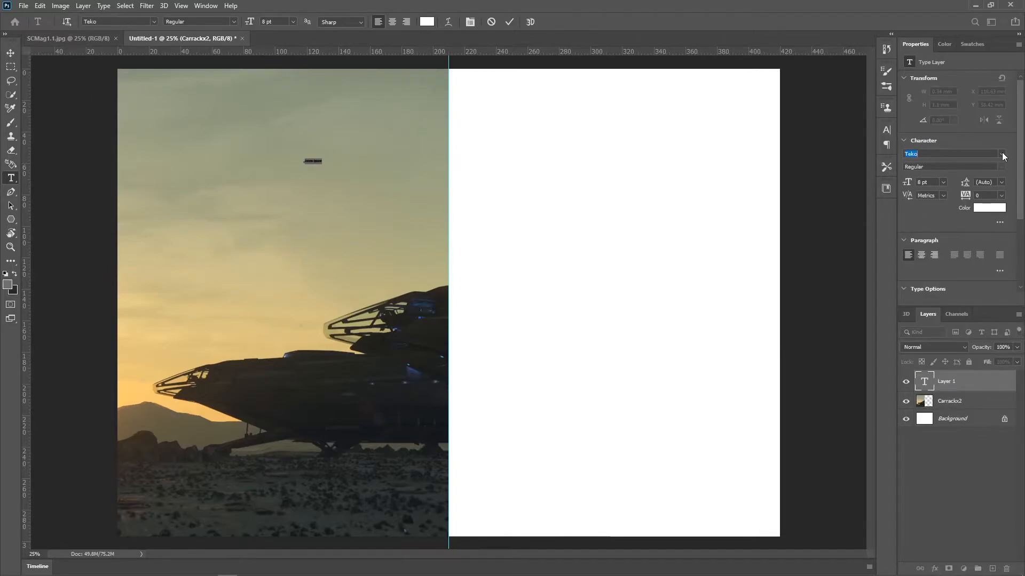
click(1002, 155)
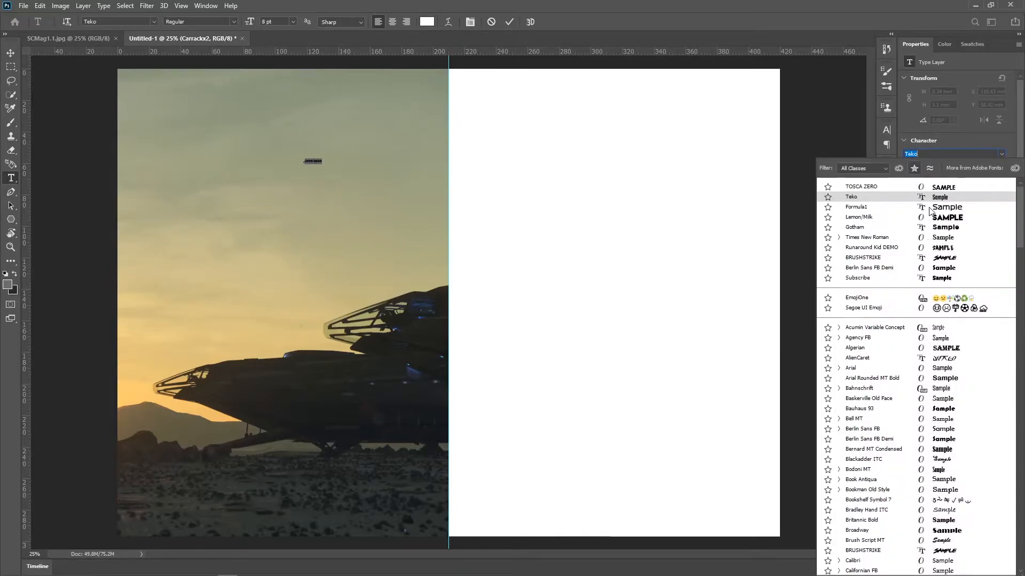
click(930, 207)
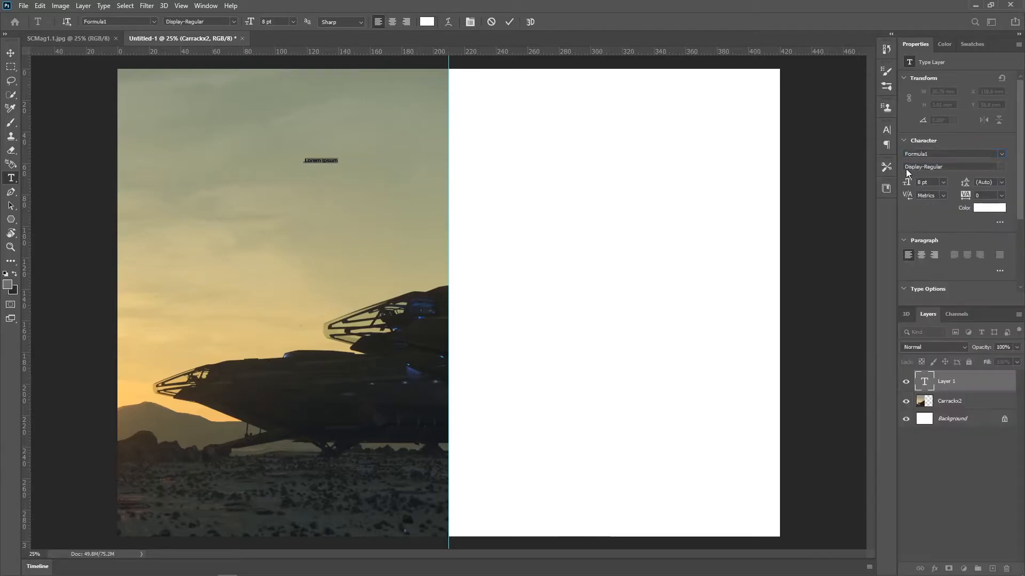
click(943, 183)
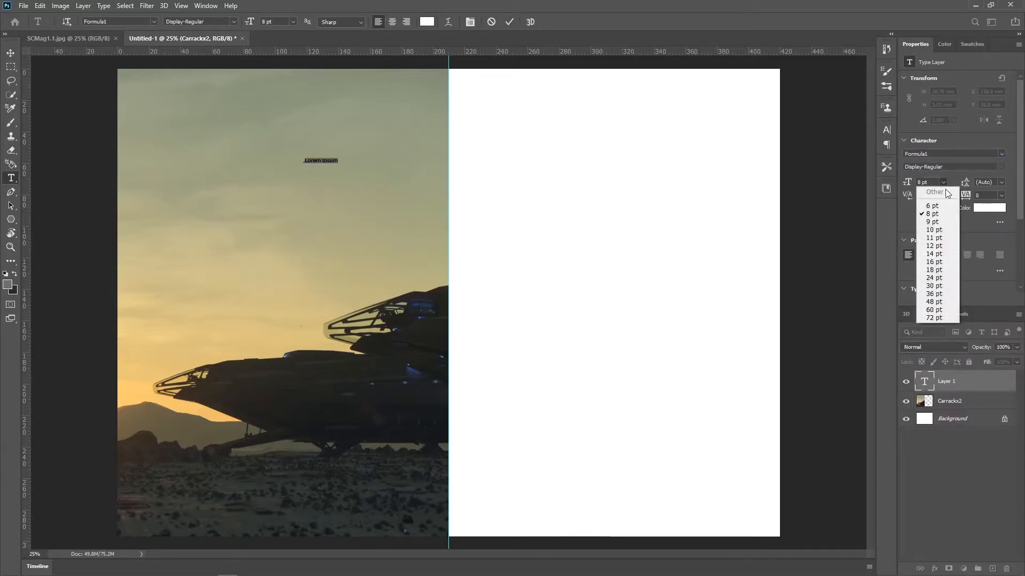
click(947, 318)
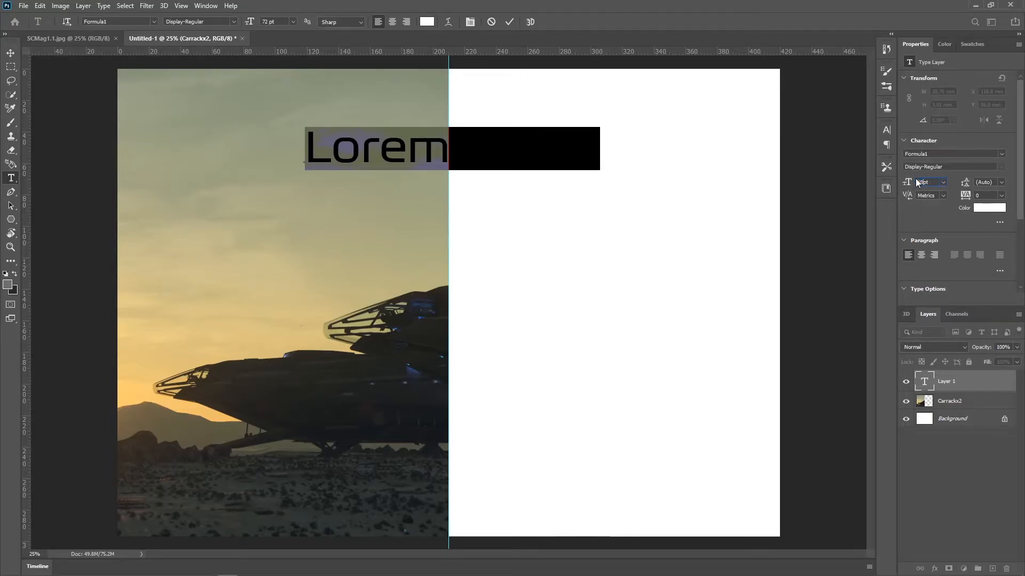
key(Return)
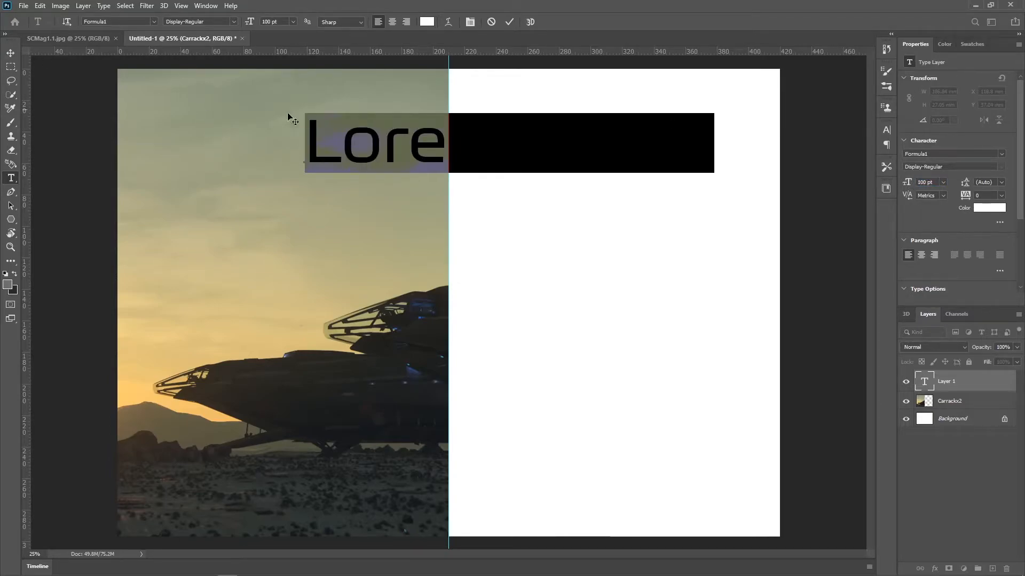
Enter the title word TAKING in capitals, followed by a line break
text(Takin)
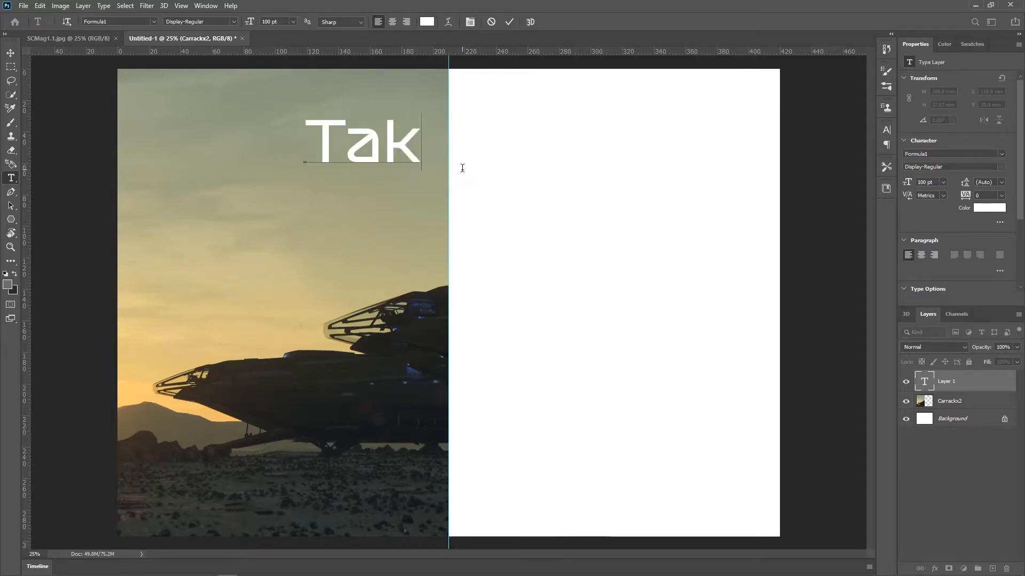
key(BackSpace)
key(BackSpace)
key(BackSpace)
key(BackSpace)
text(A)
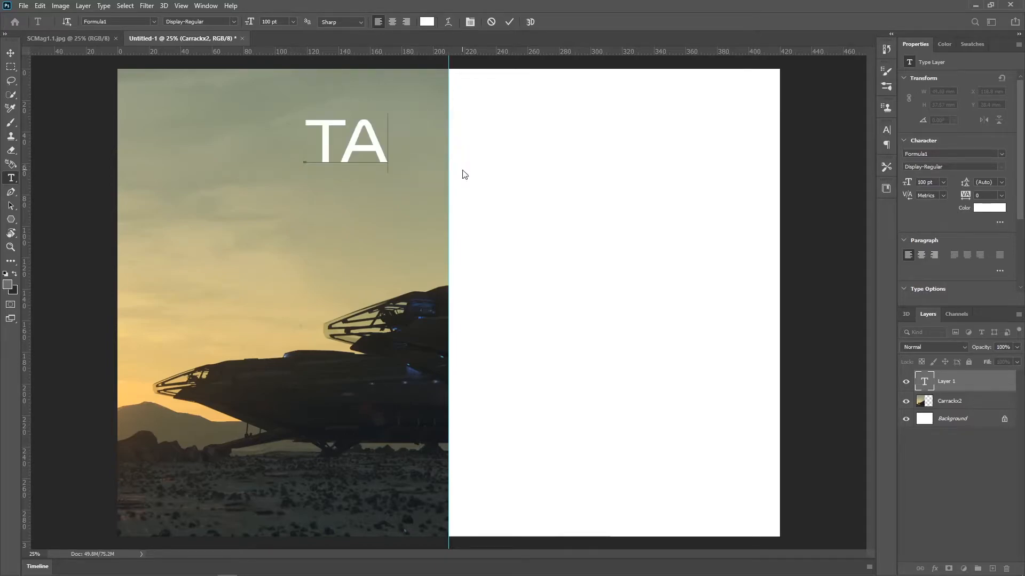
text(KING)
key(Return)
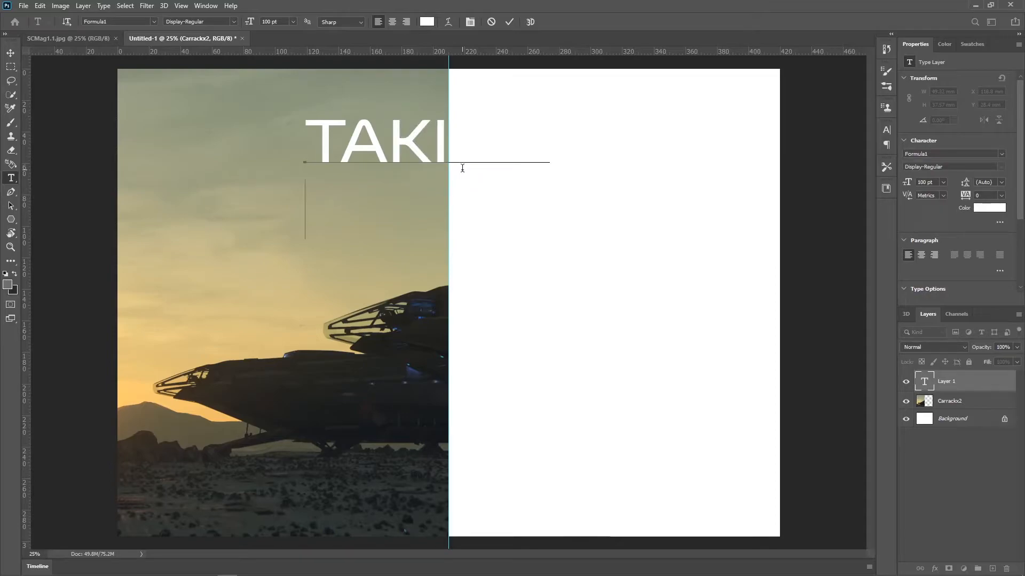
Move the TAKING text up to the upper right of the left page, just beside the centre guide
click(11, 52)
drag(385, 155, 268, 116)
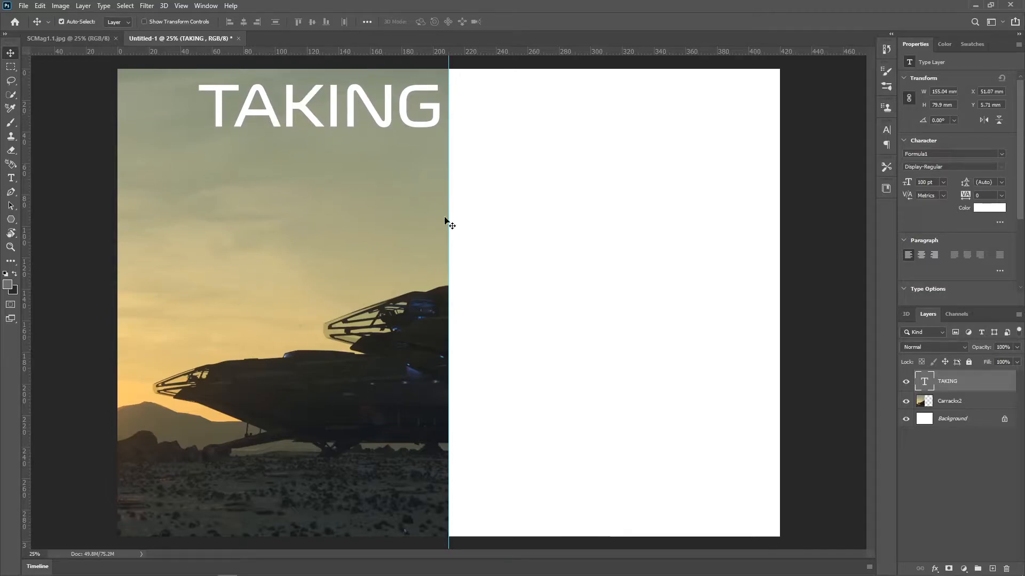
mouse_move(332, 114)
mouse_down()
mouse_move(323, 115)
mouse_move(338, 121)
mouse_up()
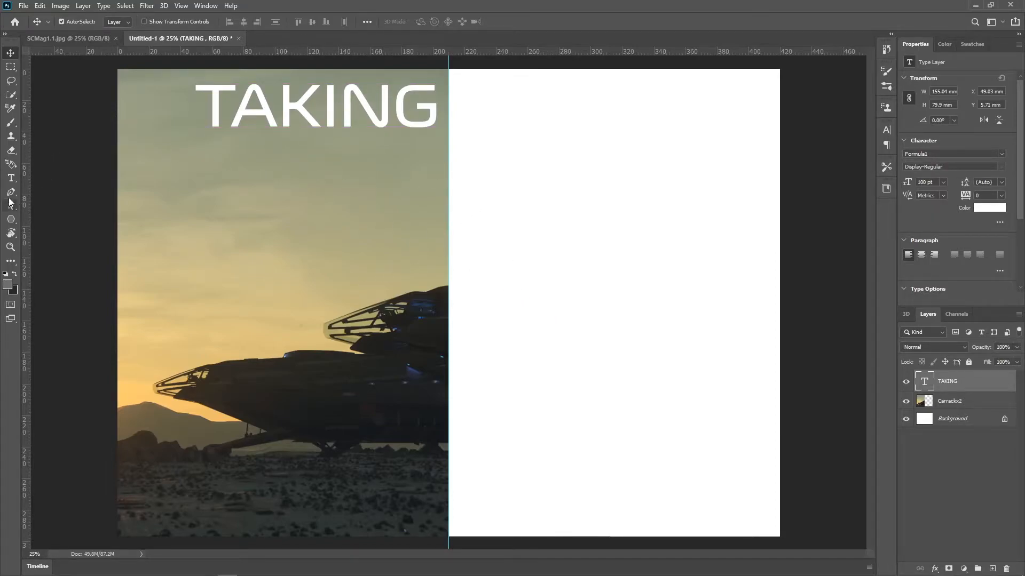
Add a separate text line reading FLIGHT below TAKING
click(11, 178)
click(236, 179)
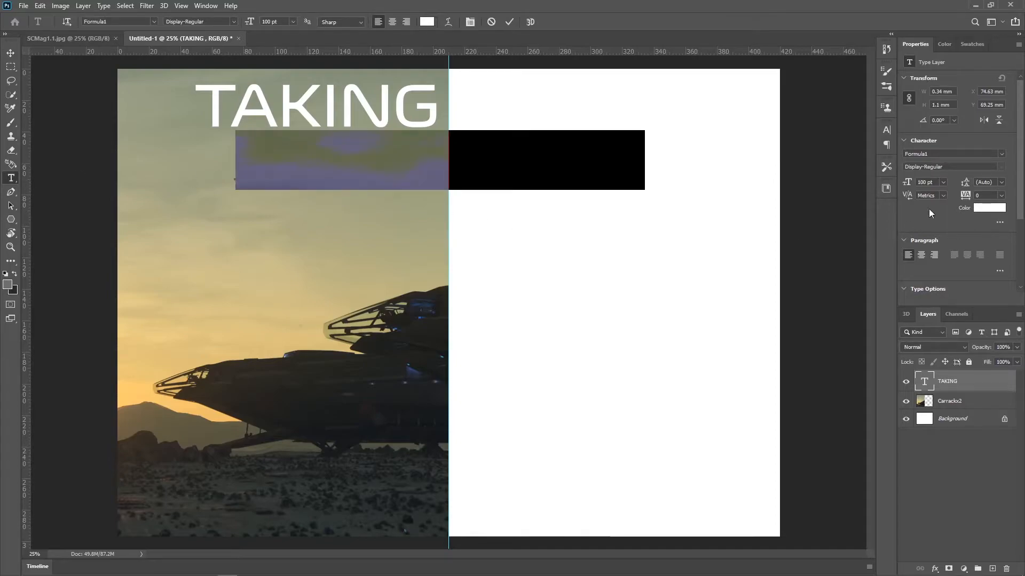
text(FLIGHT)
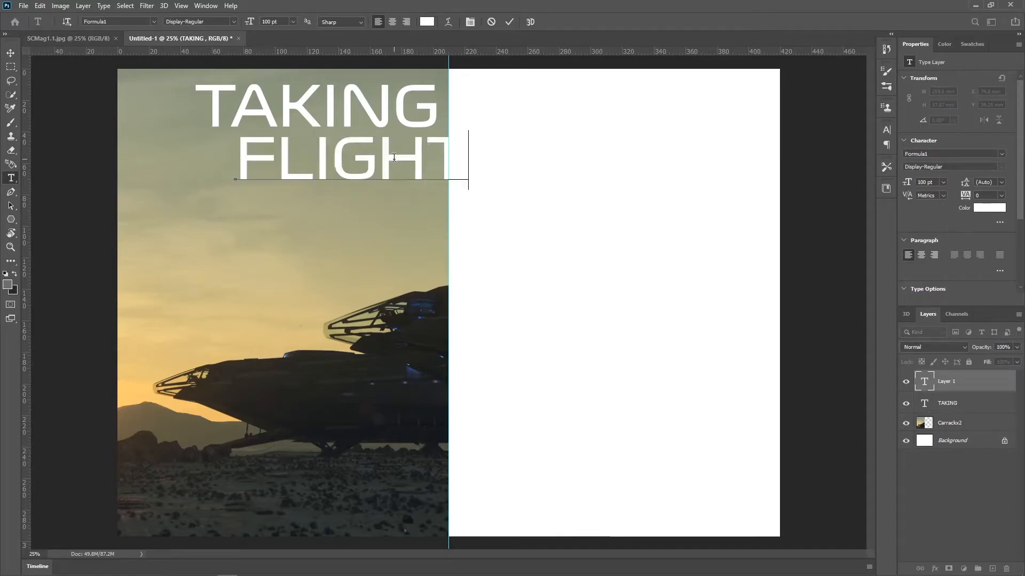
Enlarge FLIGHT to 140 pt and move it under TAKING so it spans the left page
drag(251, 162, 577, 179)
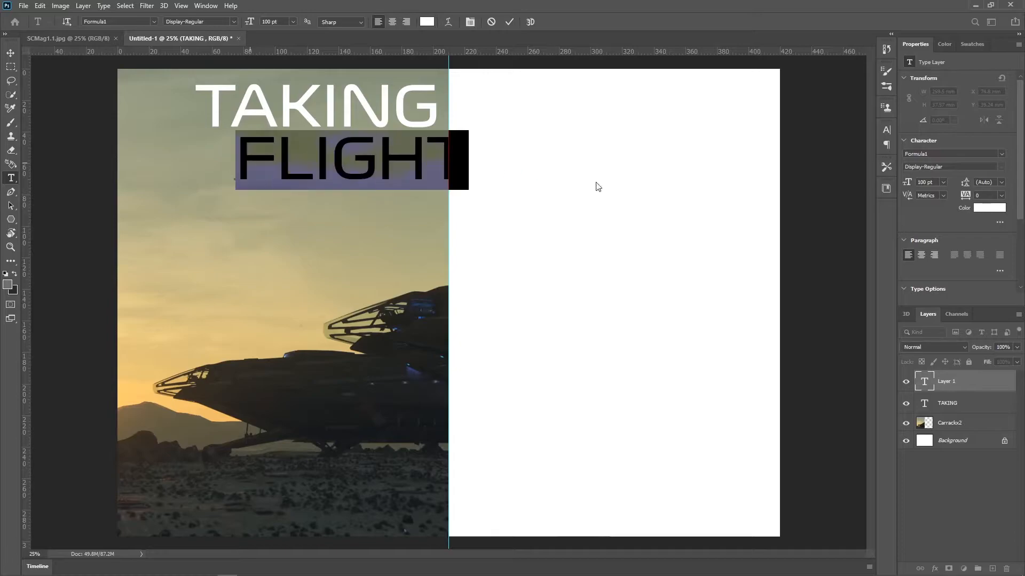
click(943, 183)
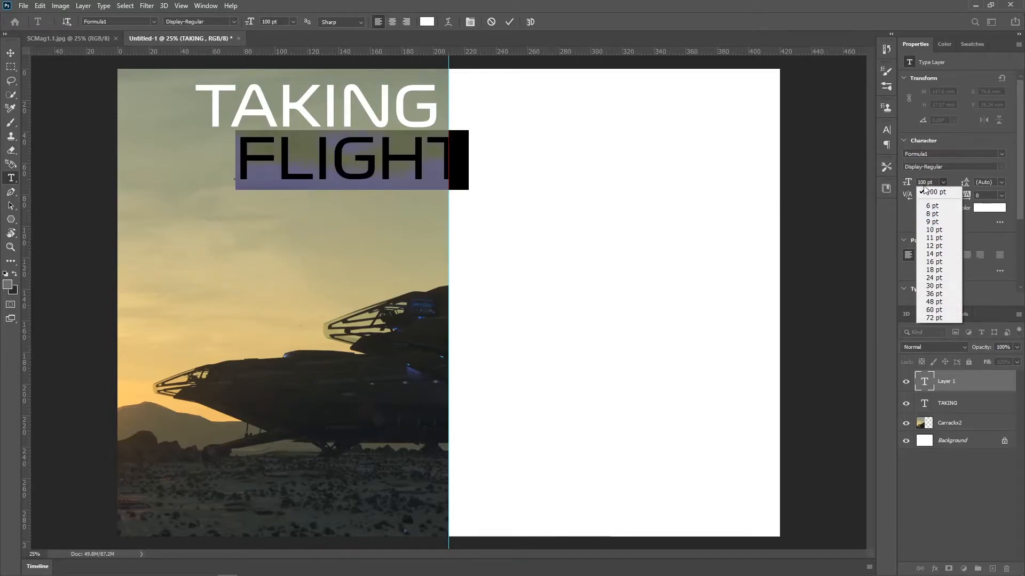
click(929, 182)
text(140)
key(Return)
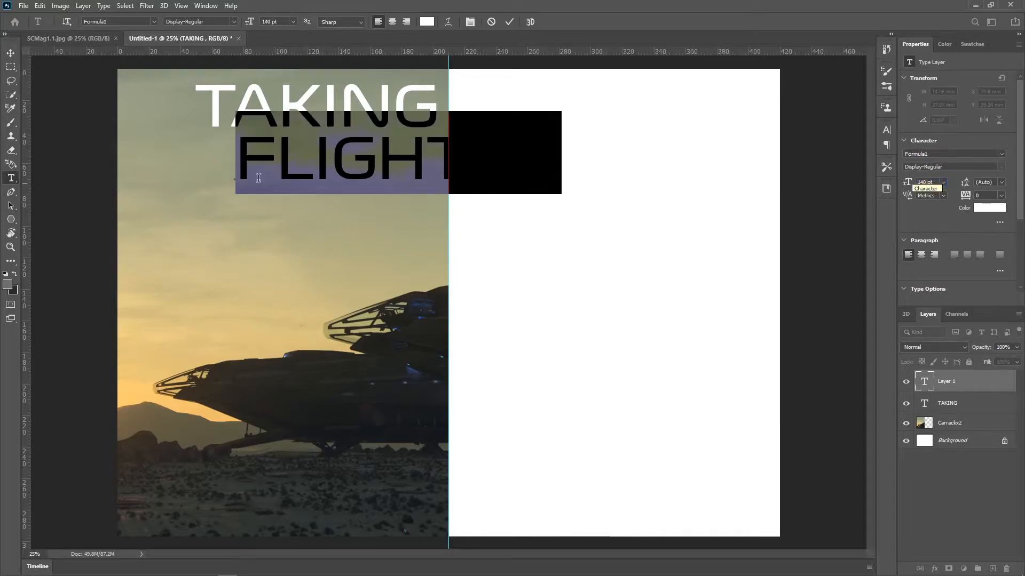
click(11, 53)
drag(304, 151, 191, 166)
Change TAKING to the Teko font at 150 pt and move it about 44 mm right and 6 mm down, beside the centre guide
double_click(924, 403)
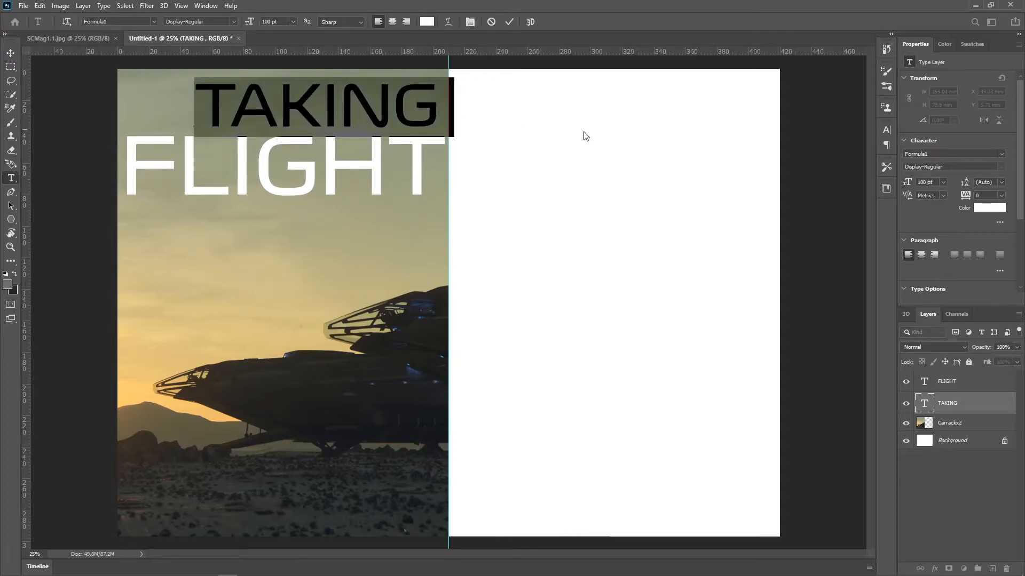
click(1000, 153)
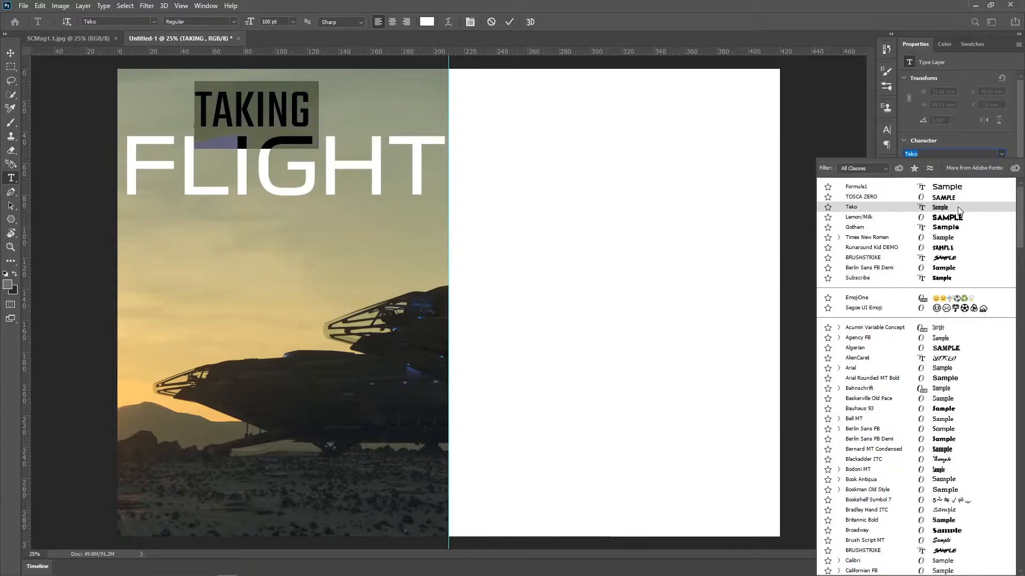
click(958, 207)
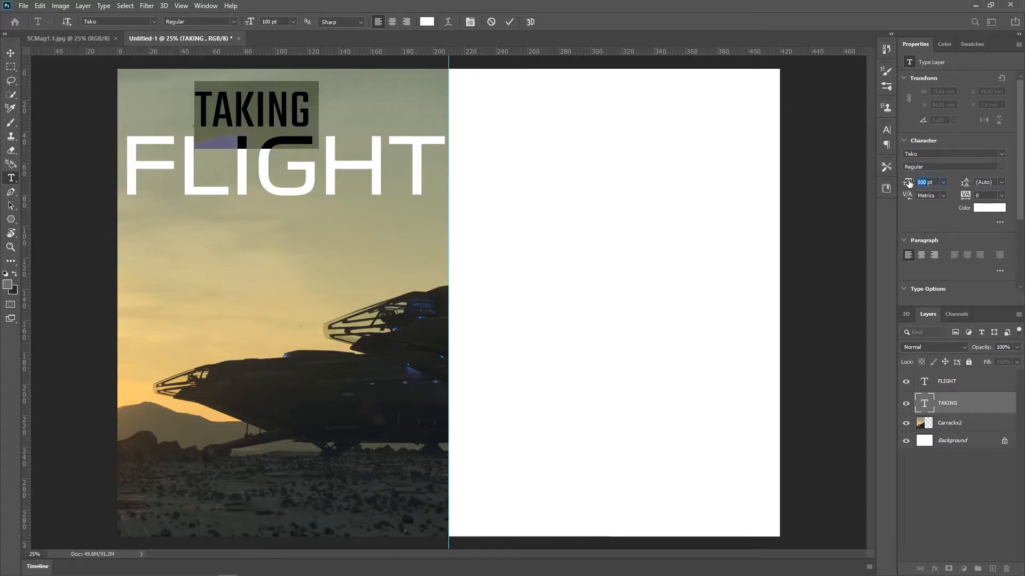
key(Return)
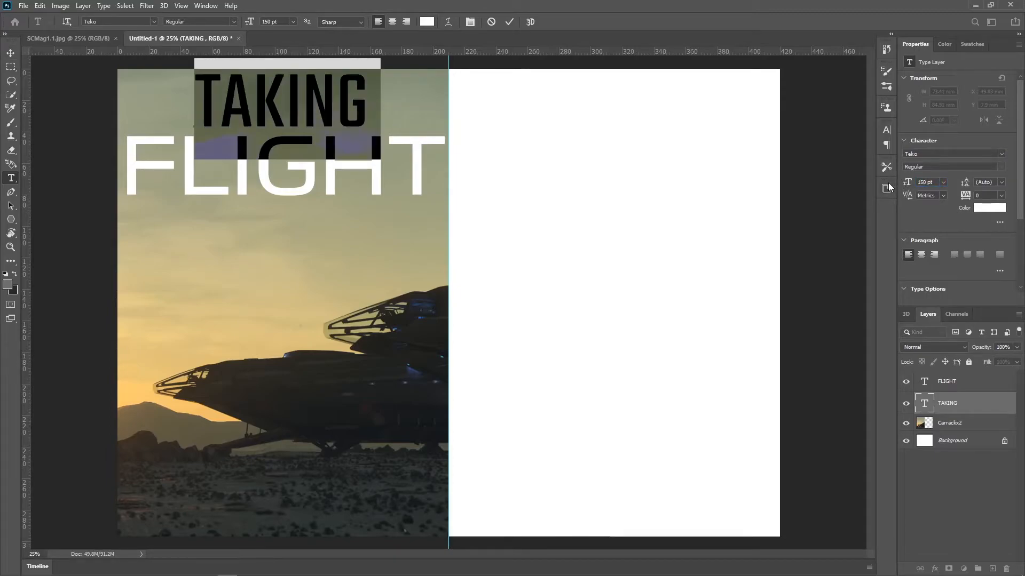
click(50, 56)
key(v)
drag(268, 107, 337, 116)
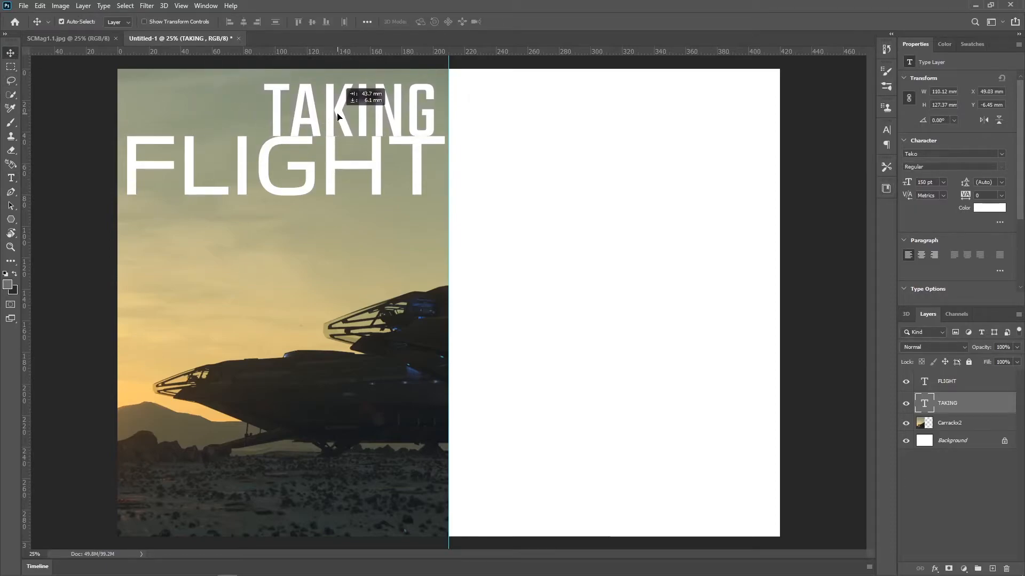
Change FLIGHT to the Teko font at 200 pt and place it under TAKING with their right edges aligned
double_click(332, 164)
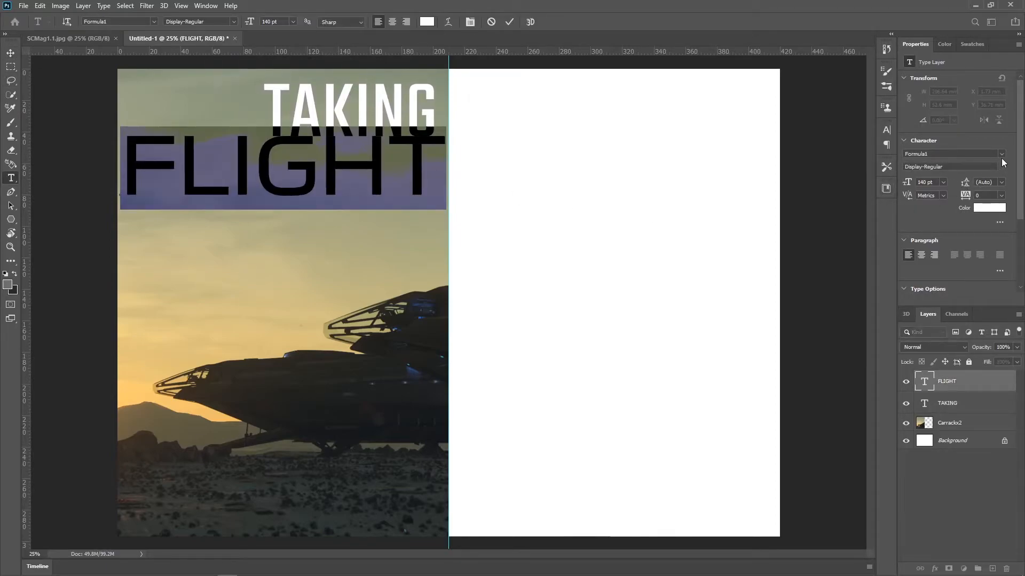
click(1002, 155)
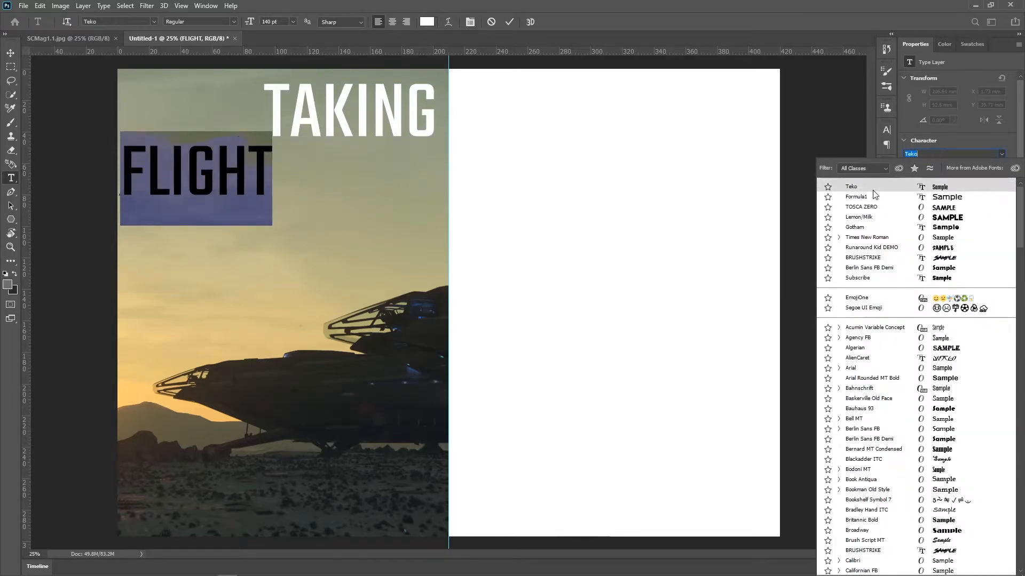
click(873, 188)
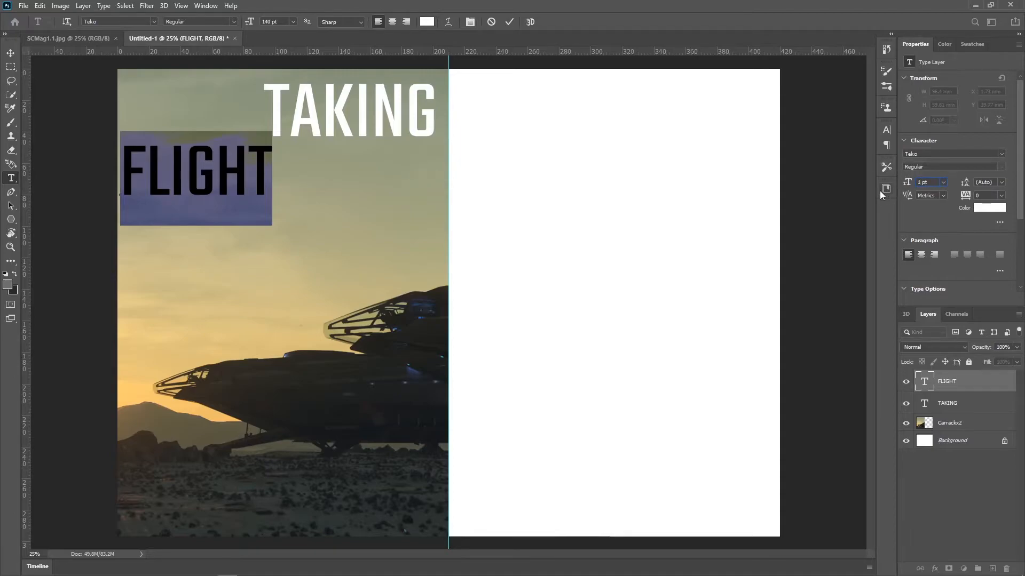
key(BackSpace)
text(22)
key(Return)
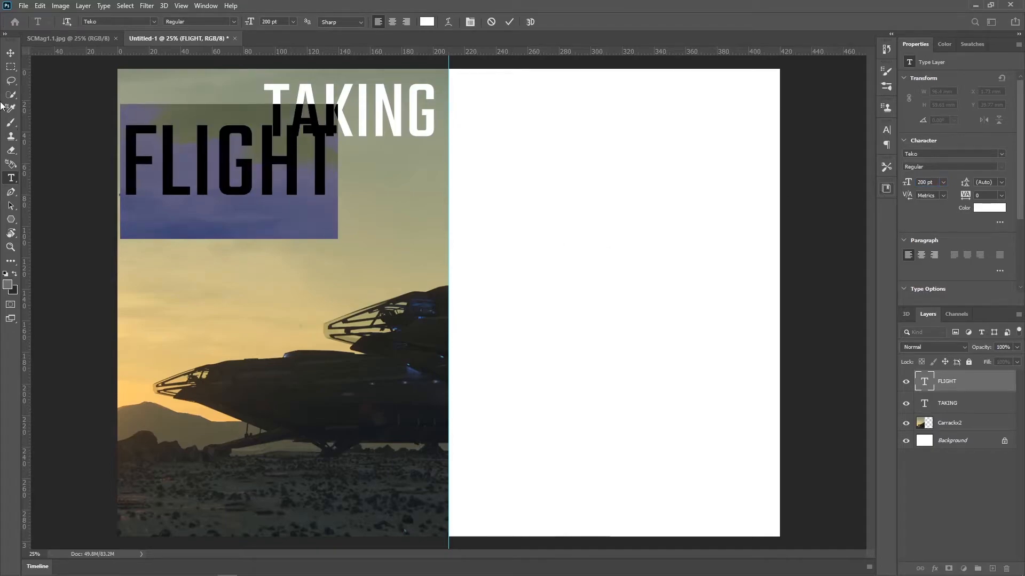
click(10, 53)
drag(198, 163, 299, 178)
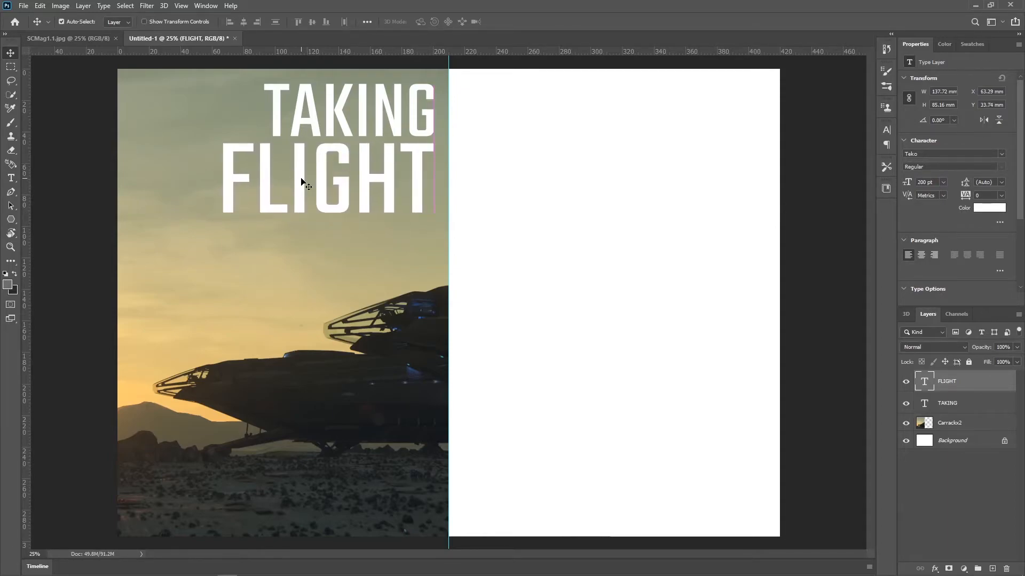
Try orange glow, sky, ship and ground tones sampled from the picture as the text colour of FLIGHT
double_click(364, 162)
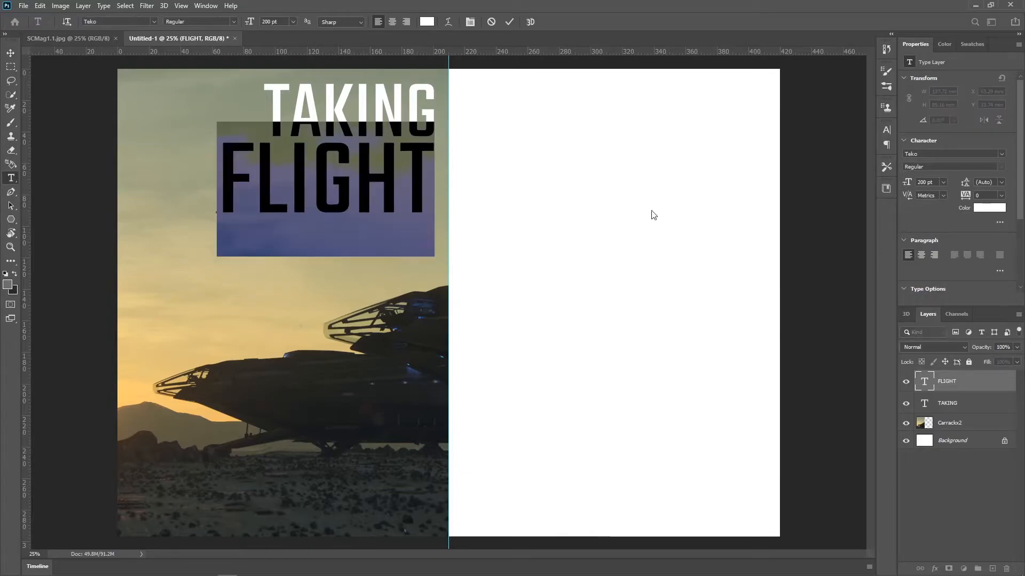
click(998, 206)
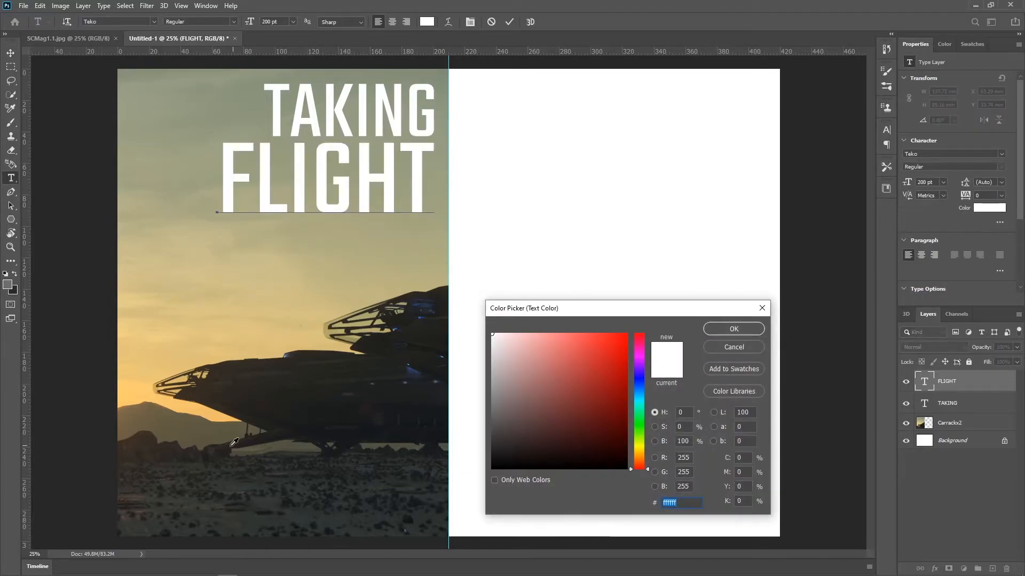
click(203, 408)
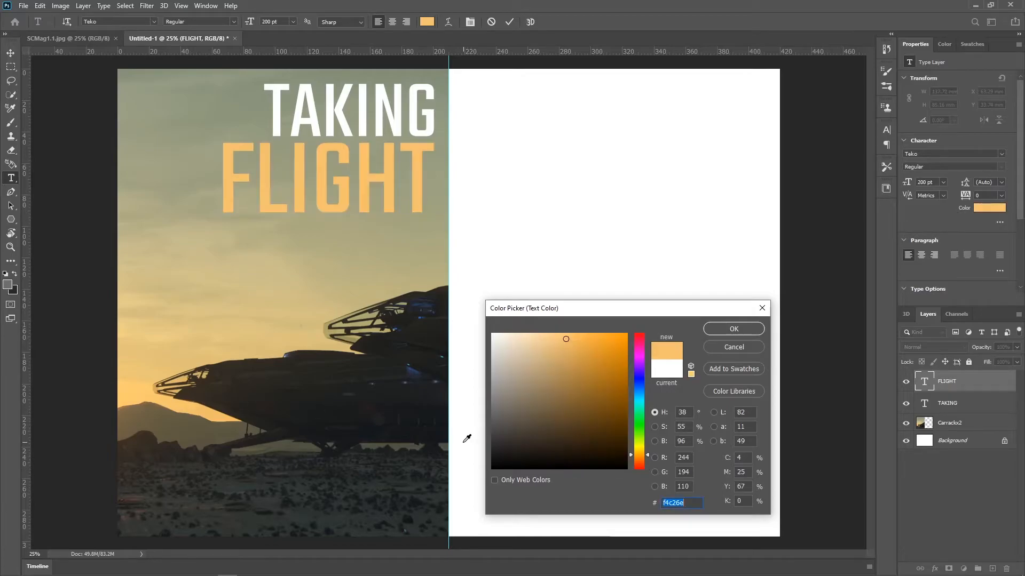
click(131, 397)
click(150, 157)
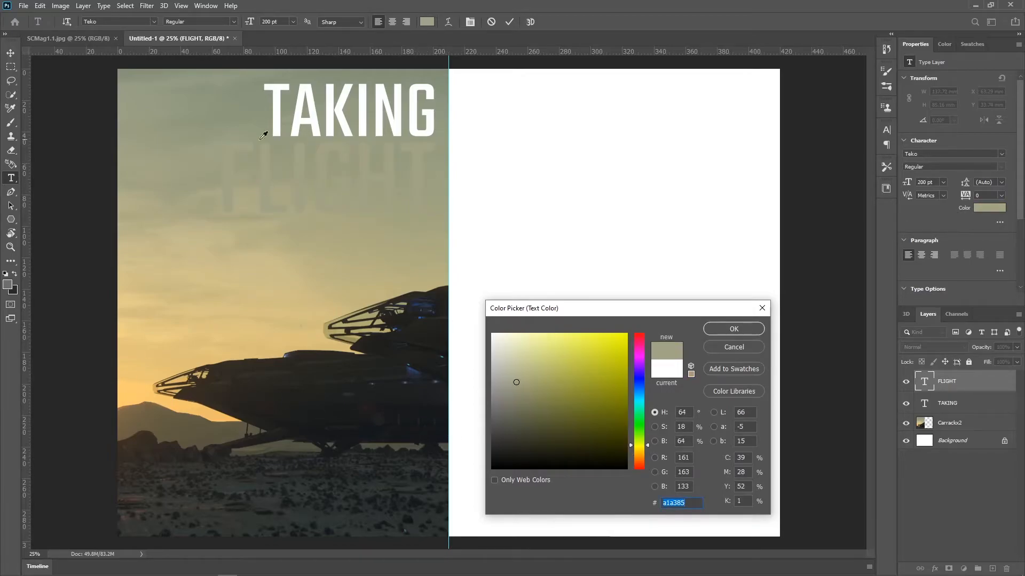
click(306, 399)
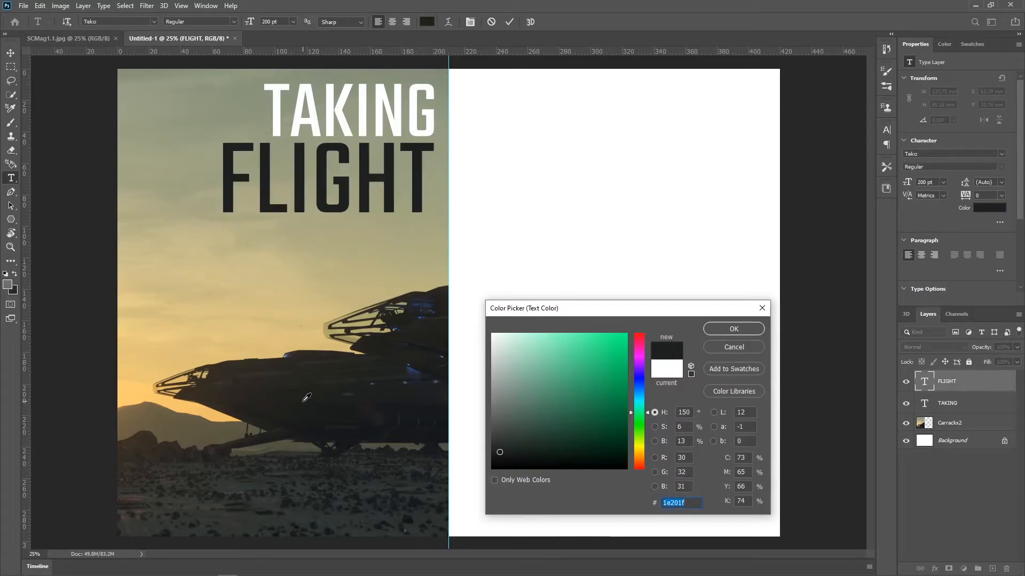
click(306, 483)
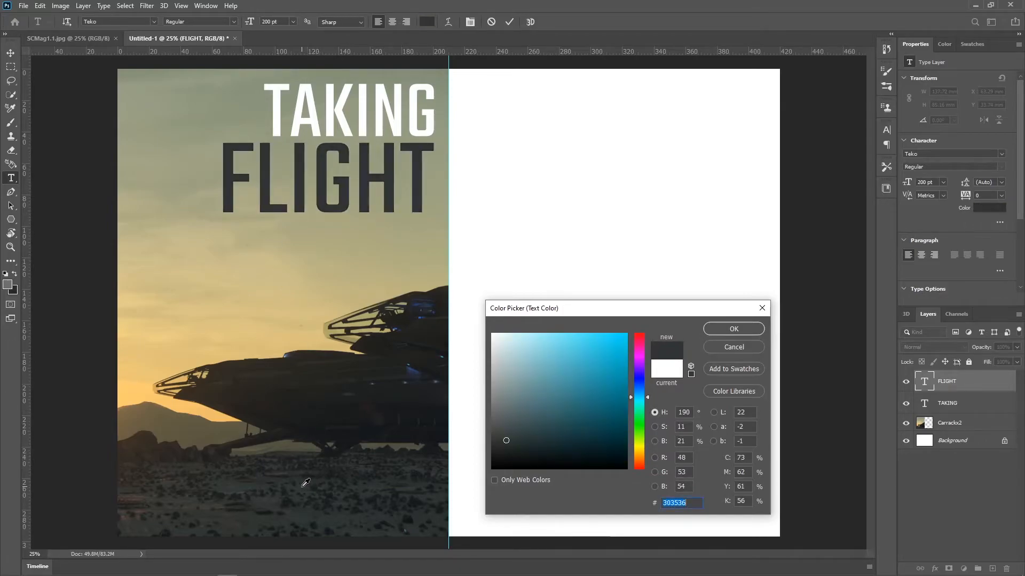
click(307, 489)
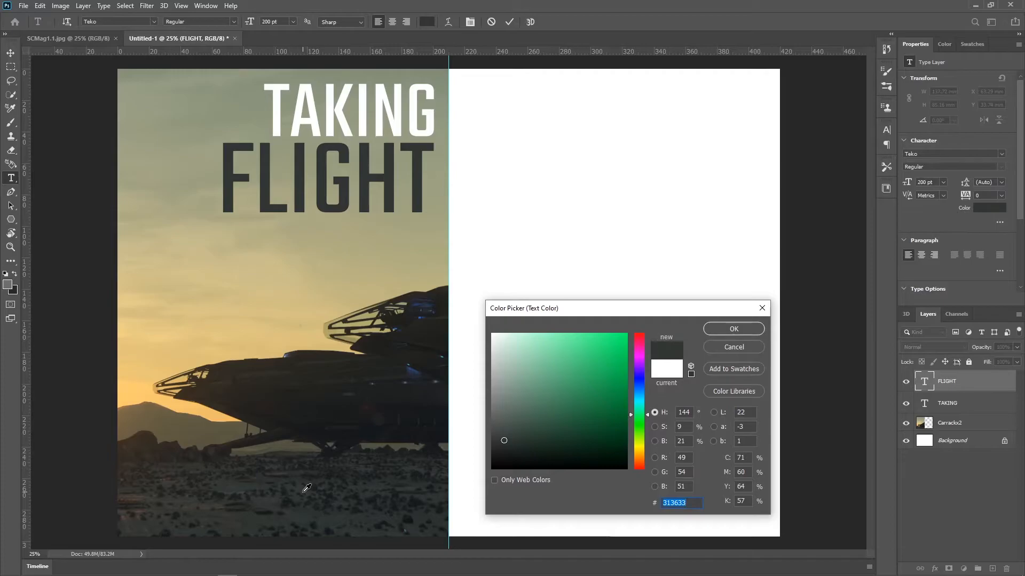
Sample more picture tones for FLIGHT and set its colour to the orange f8c76d from the glow above the mountain
click(162, 410)
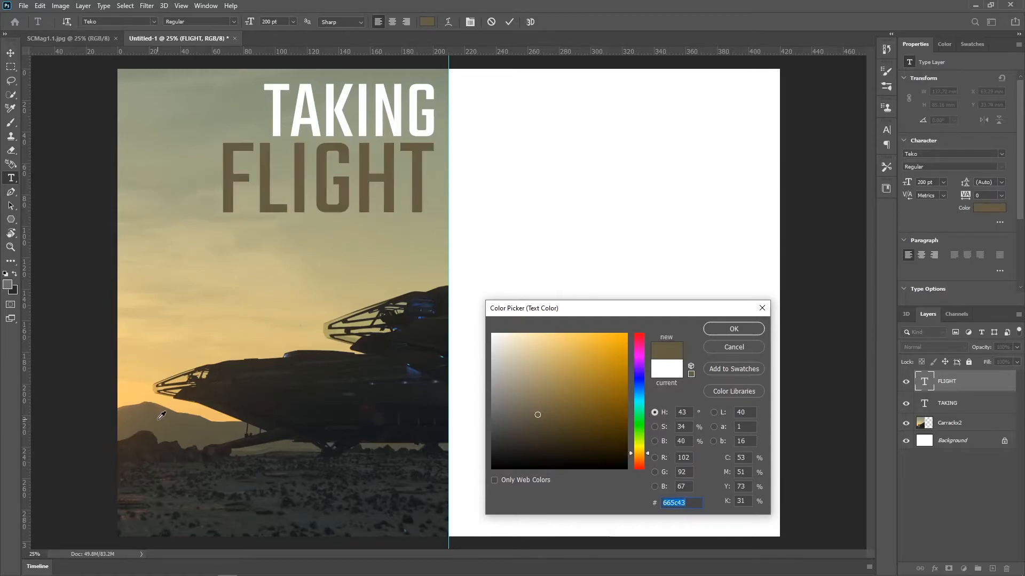
click(180, 401)
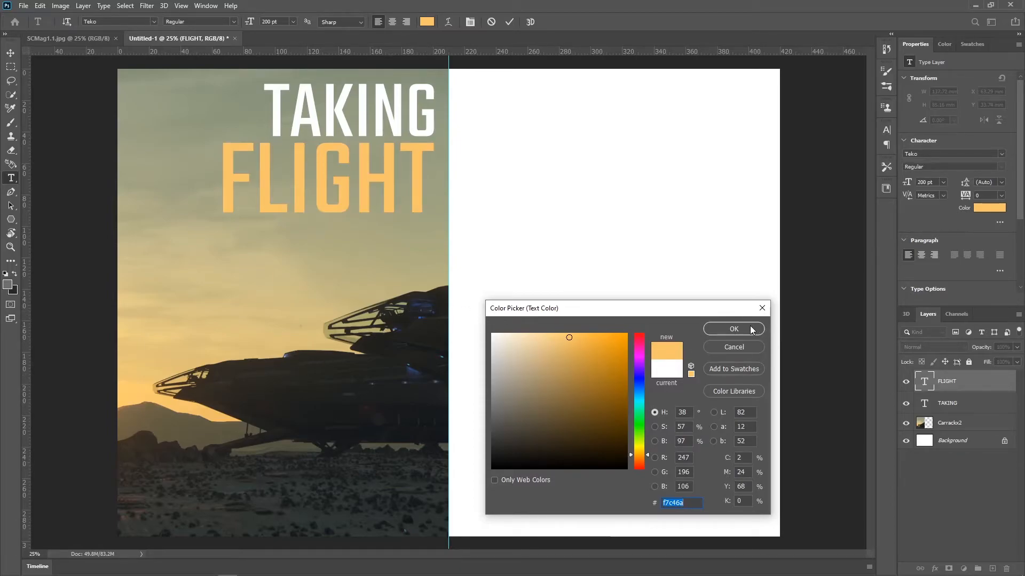
click(424, 313)
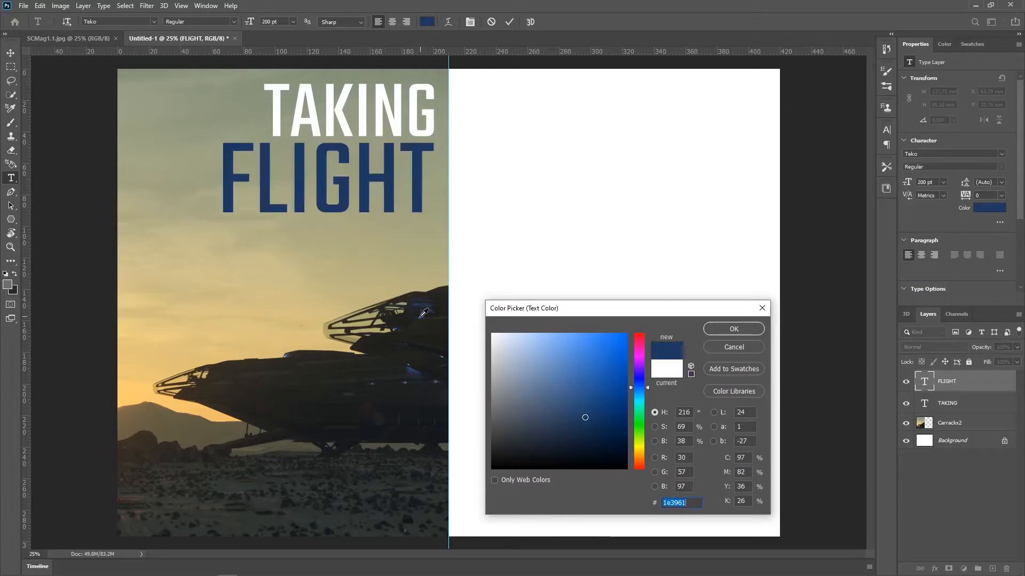
click(188, 402)
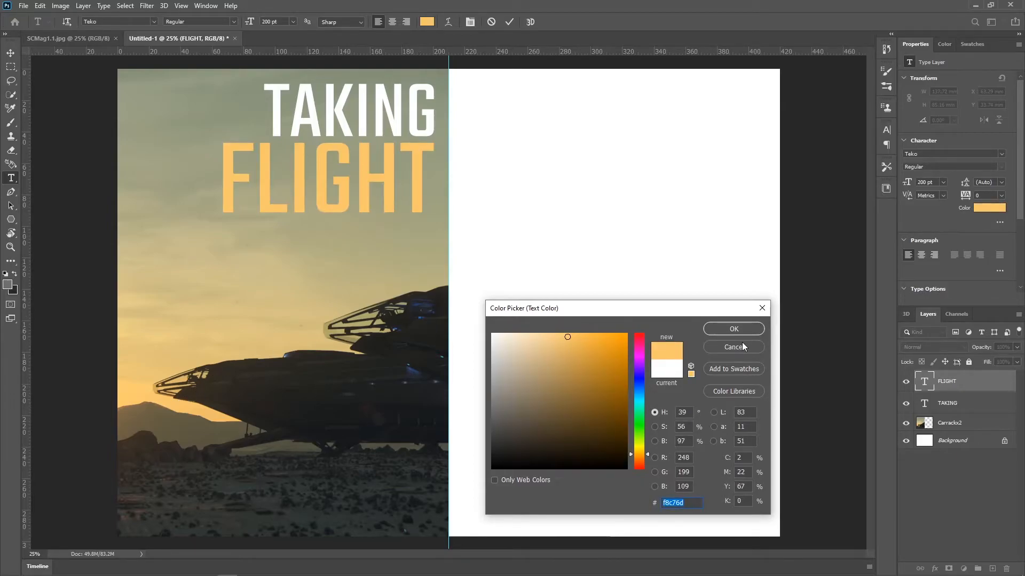
key(Return)
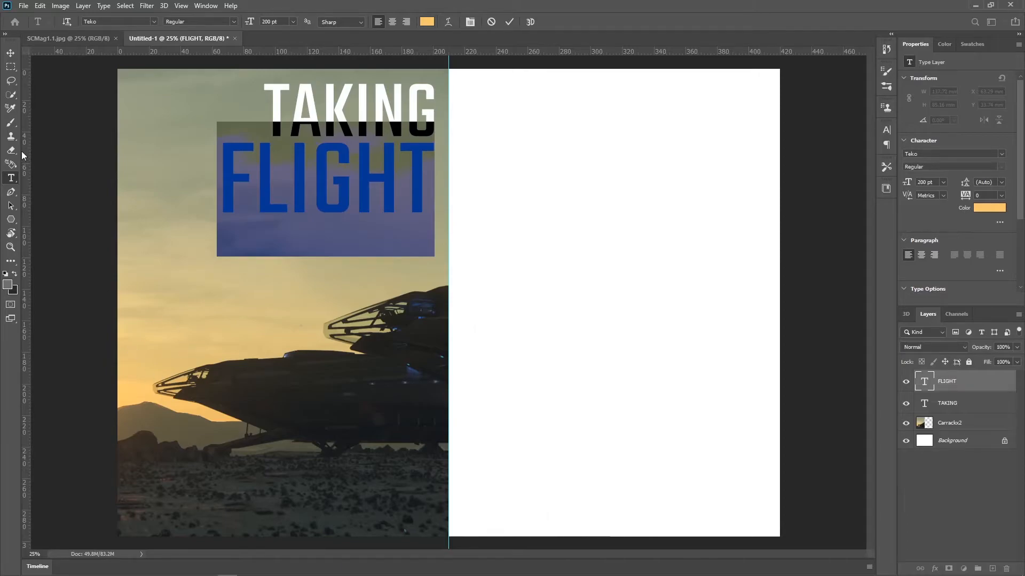
click(10, 53)
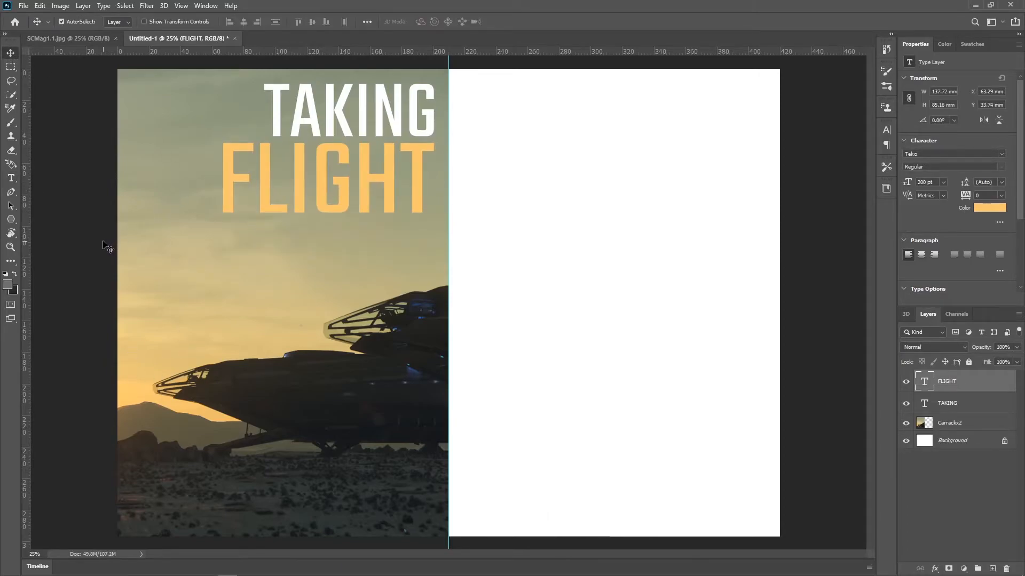
Compare the title with SCMag1.1.jpg, try TAKING at 250 pt, and undo back to the white 150 pt TAKING and 200 pt FLIGHT
click(58, 38)
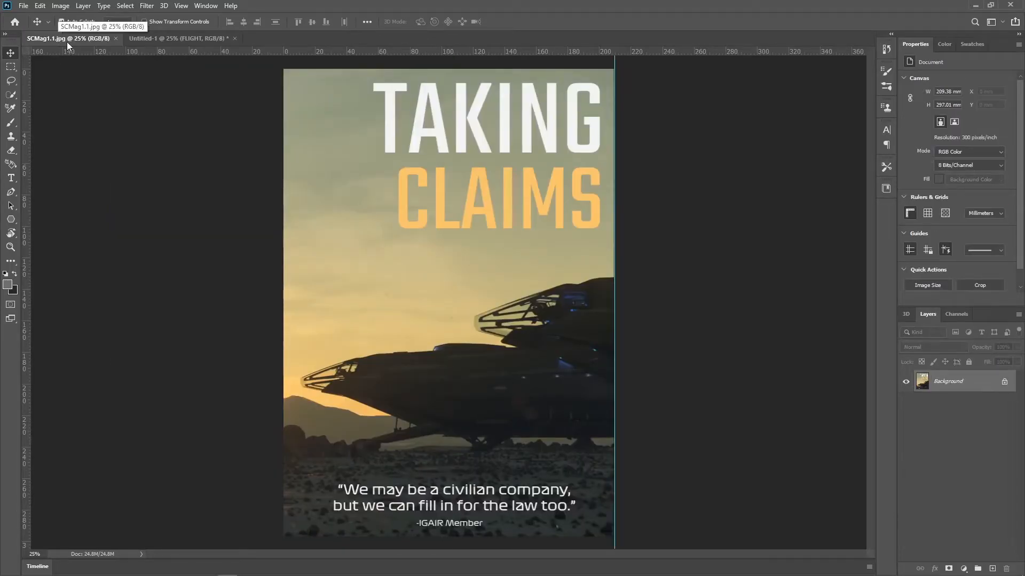
click(180, 39)
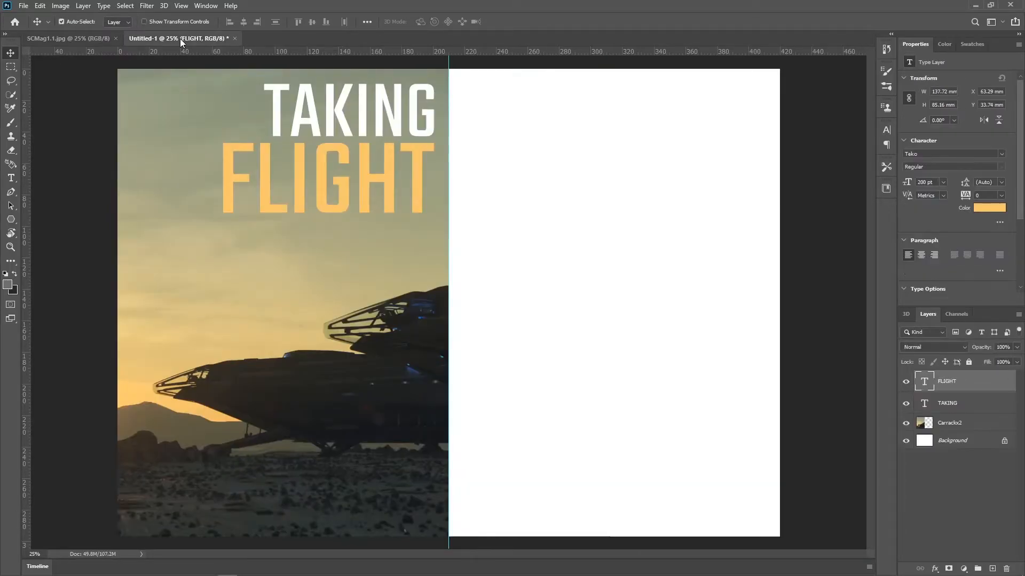
click(85, 38)
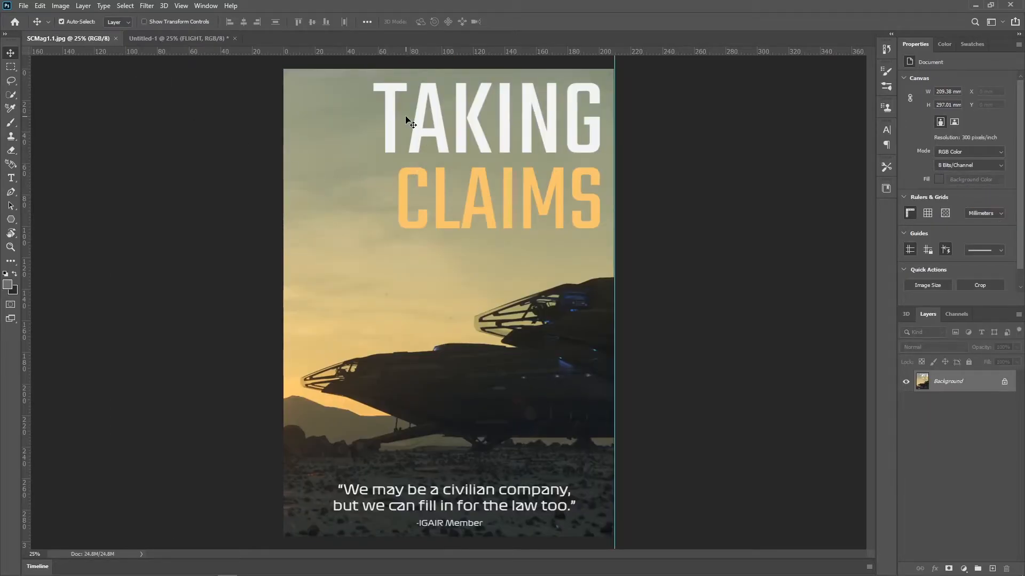
click(161, 37)
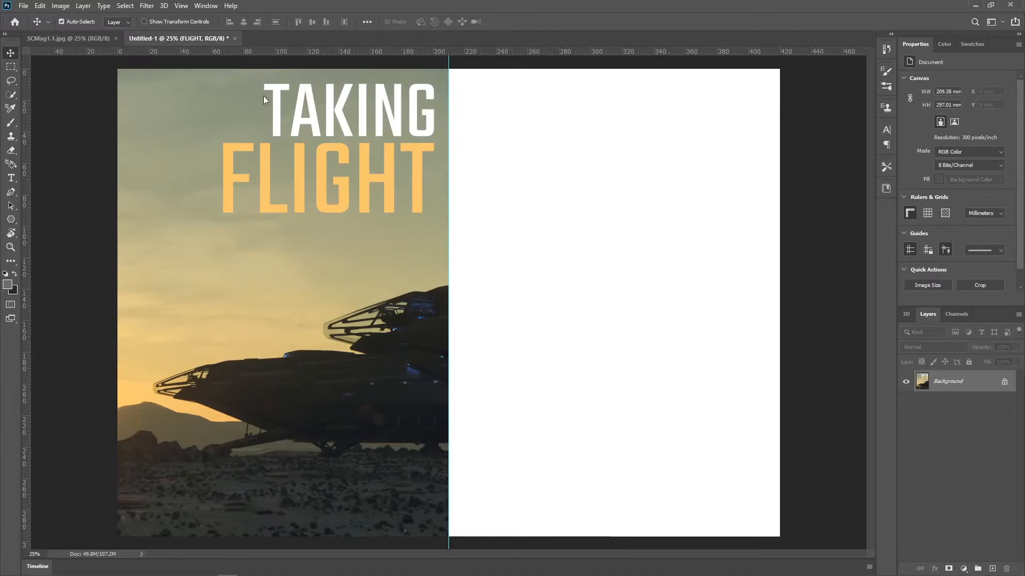
double_click(327, 117)
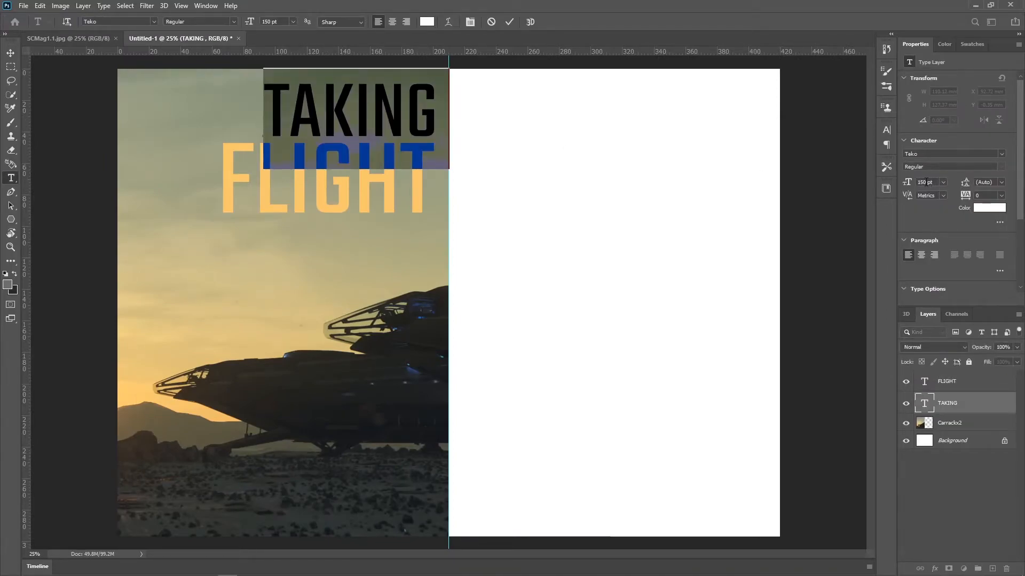
click(909, 183)
text(250)
key(Return)
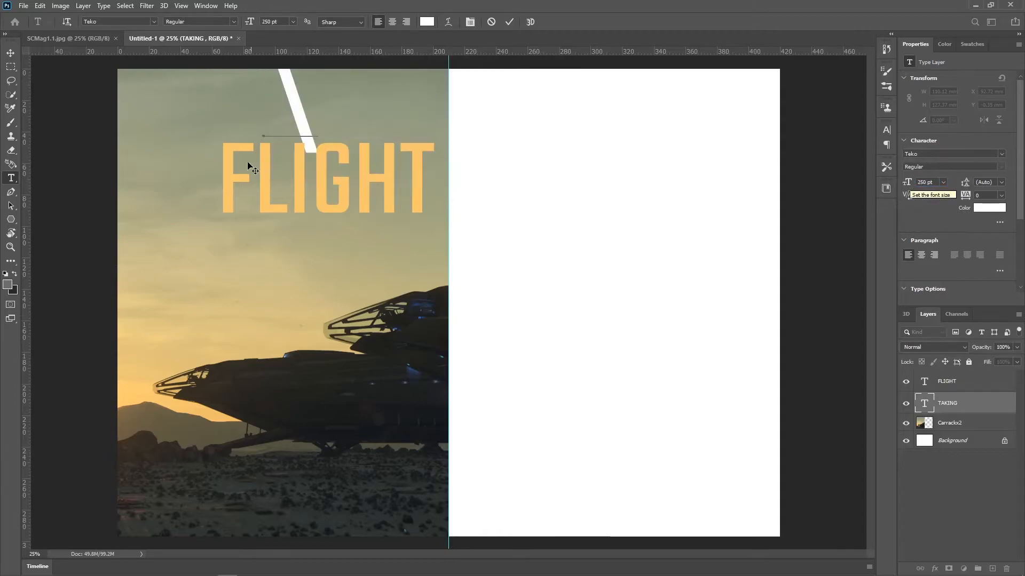
click(10, 52)
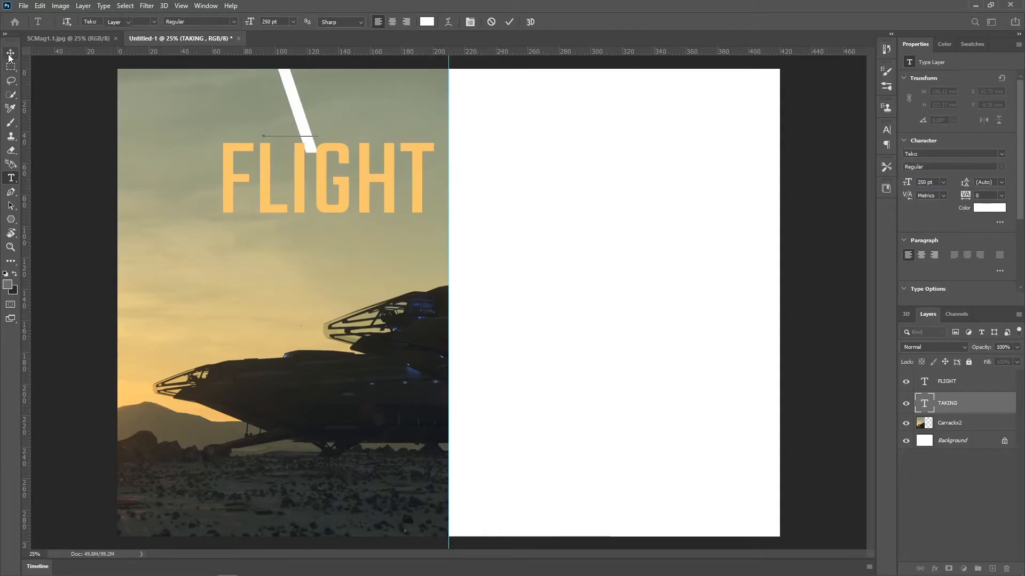
drag(297, 105, 310, 164)
key(ctrl+z)
key(ctrl+z)
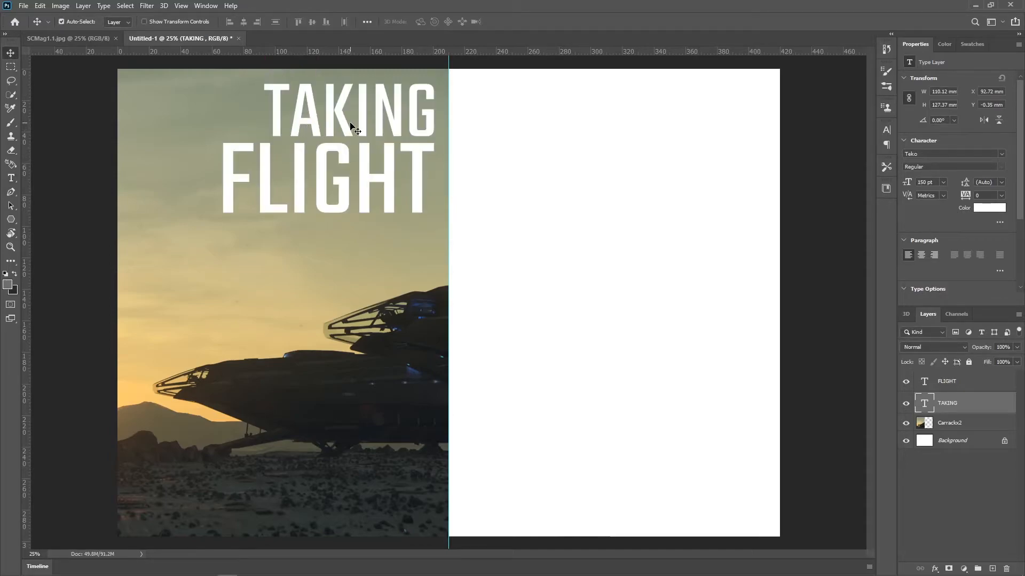
Enlarge TAKING to 250 pt and move it to the top of the left page, ending just before the centre guide
double_click(339, 112)
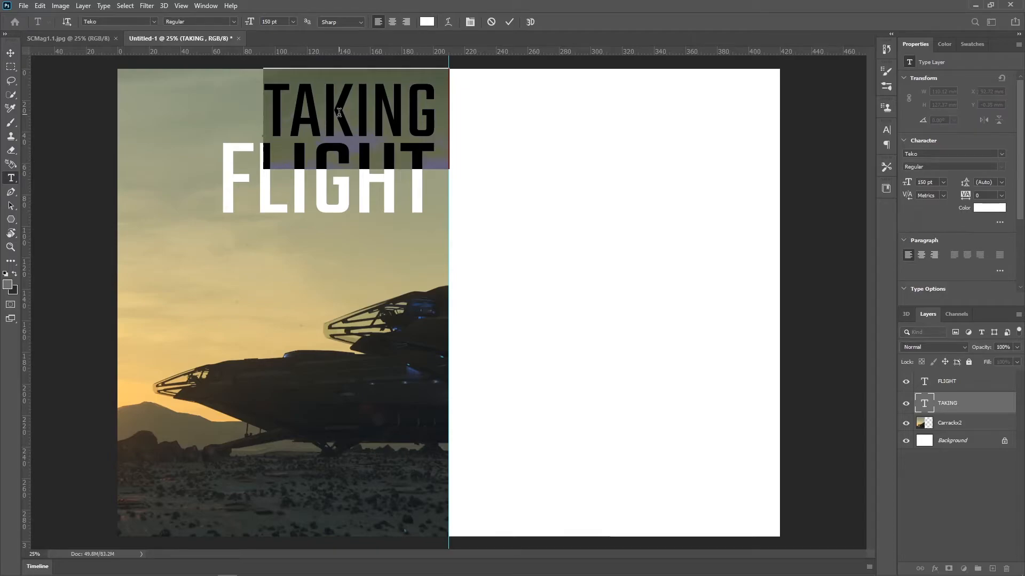
click(944, 184)
click(927, 180)
text(250)
key(Return)
click(10, 53)
drag(336, 119, 233, 138)
Move FLIGHT about 18 mm down below TAKING and recolour it with the orange sampled from the glow above the mountain
drag(295, 197, 299, 218)
double_click(389, 208)
click(992, 208)
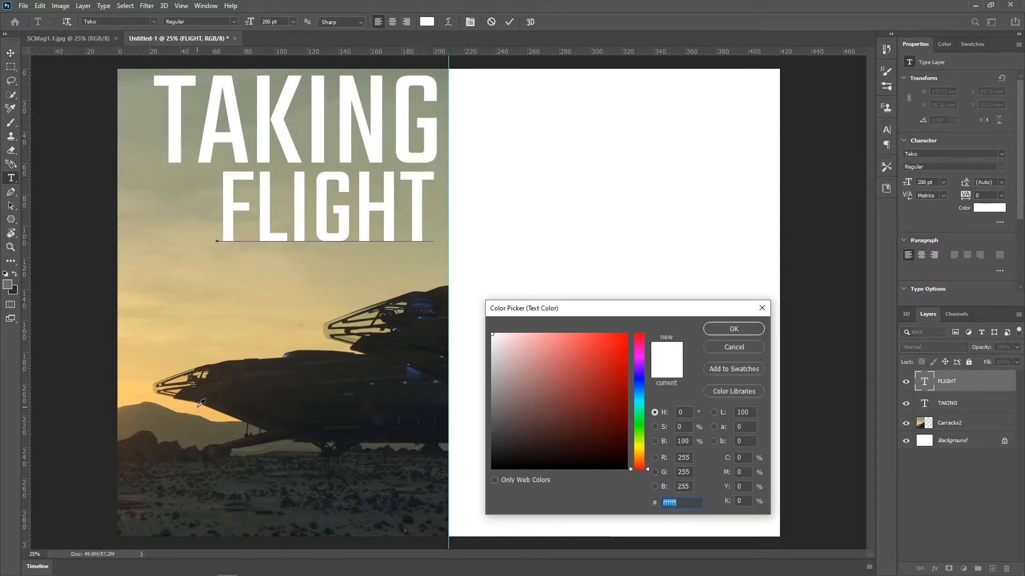
click(147, 386)
click(156, 393)
key(Return)
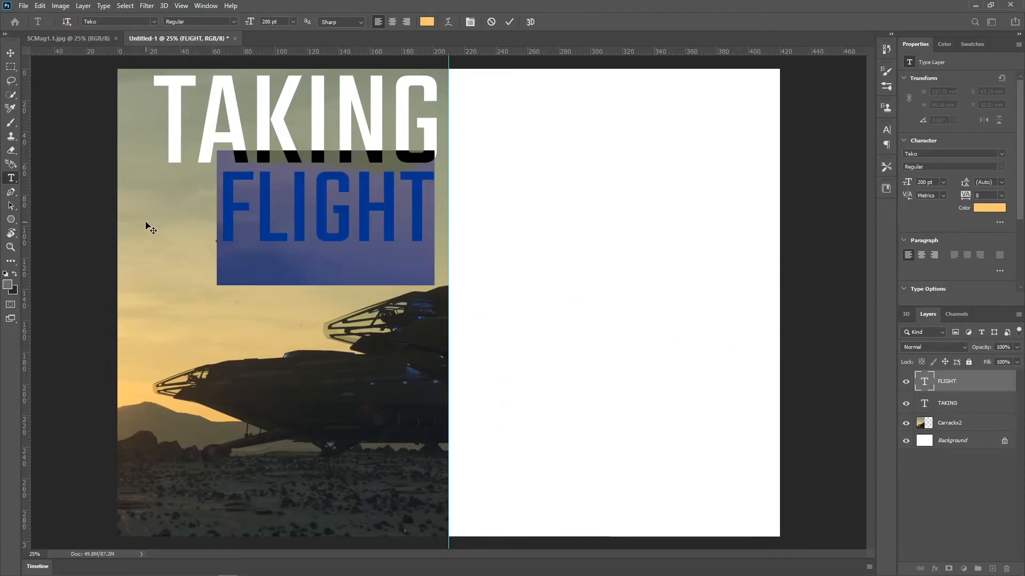
click(510, 22)
key(v)
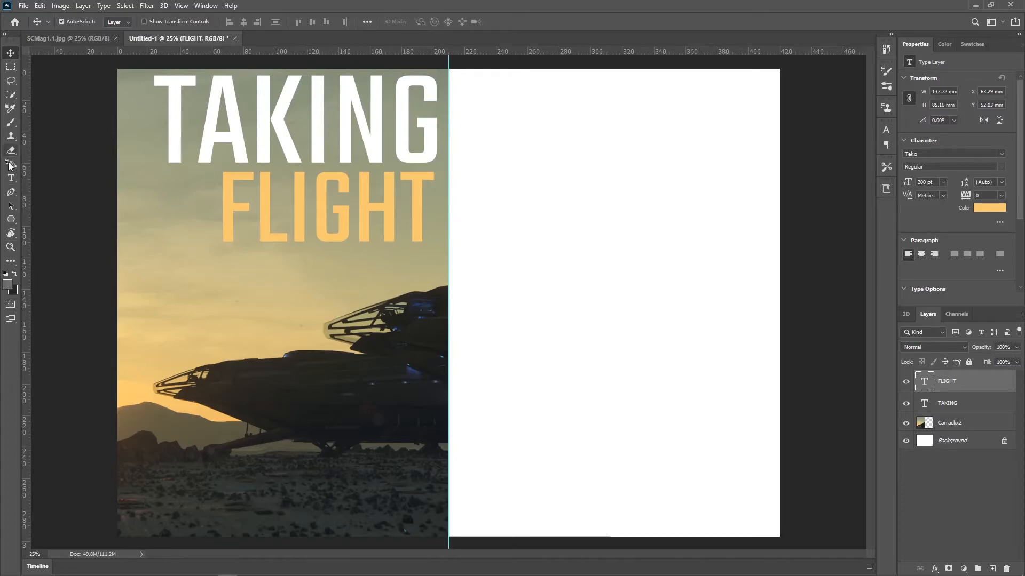
Start a new text line near the bottom of the left page in Formula1 Display-Regular at 30 pt
click(11, 179)
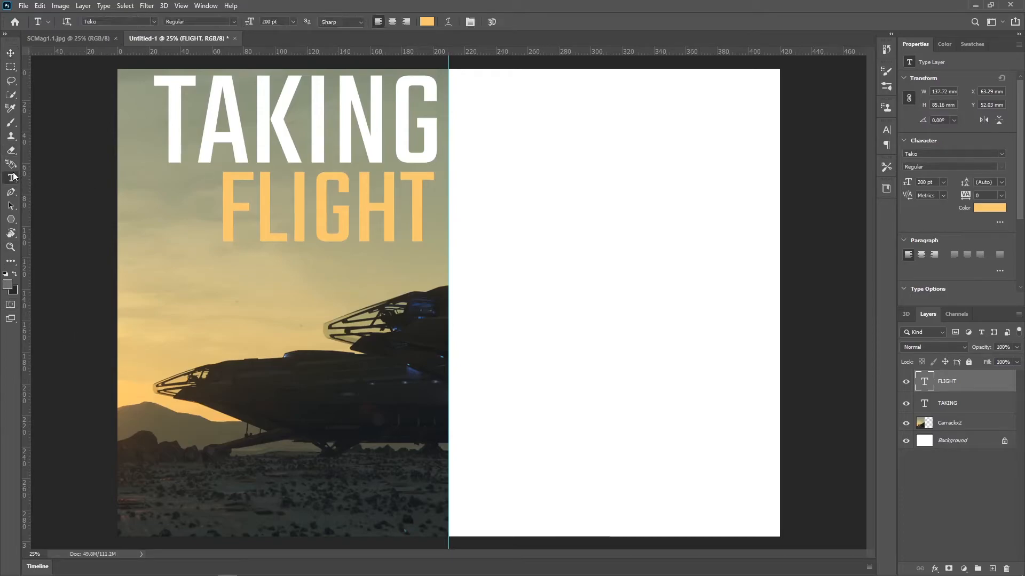
click(273, 506)
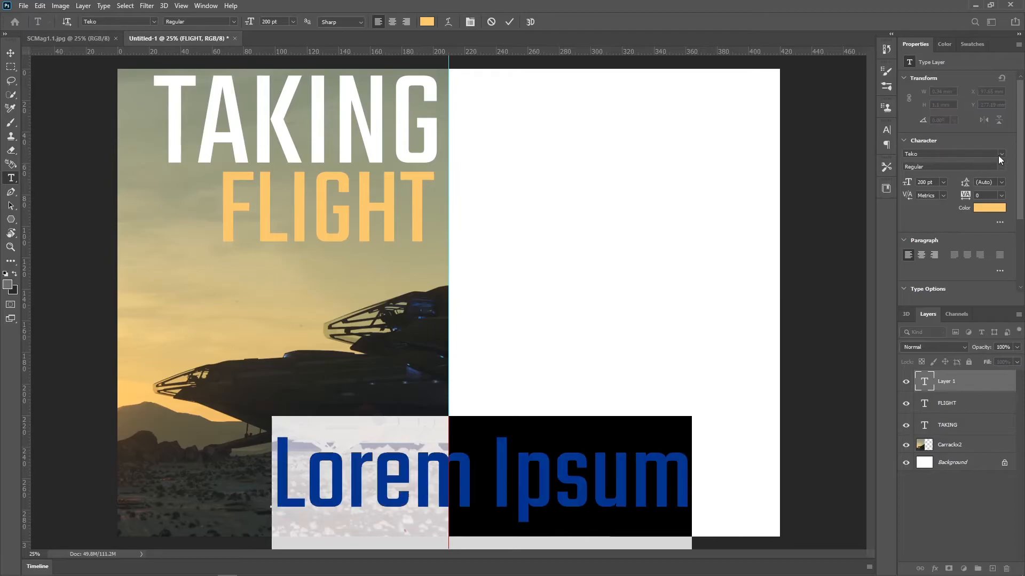
click(1002, 154)
click(940, 198)
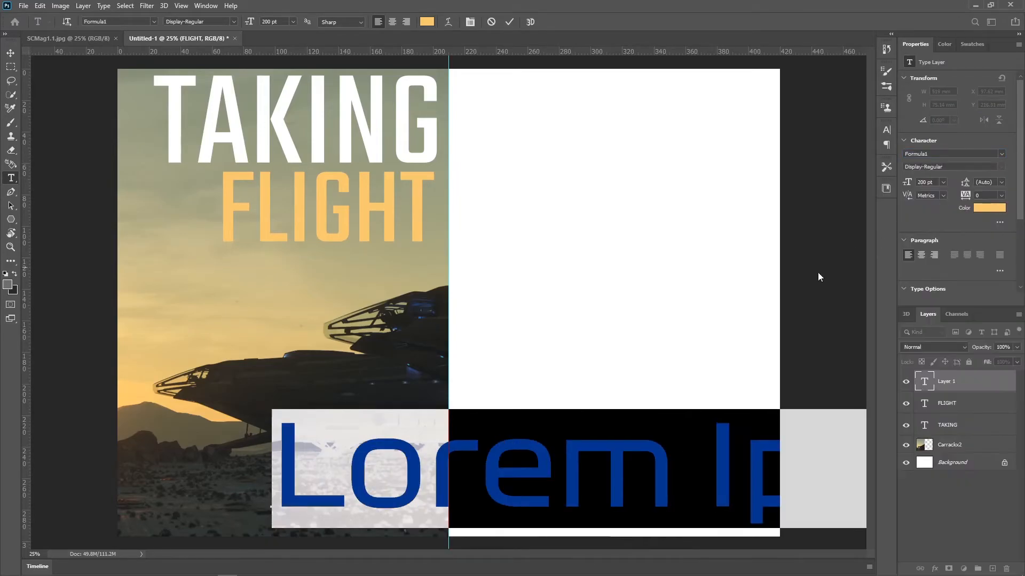
click(943, 183)
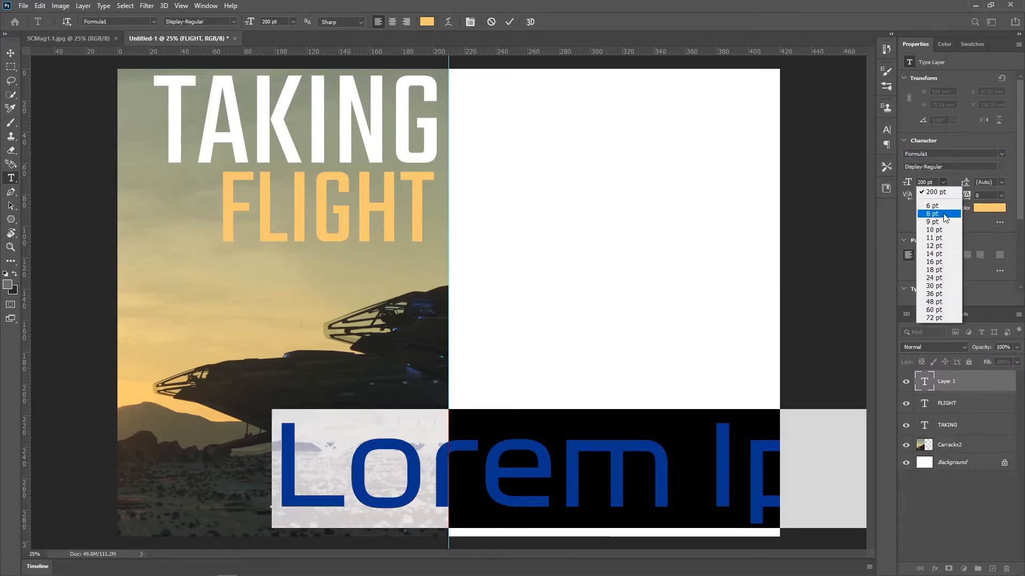
click(943, 286)
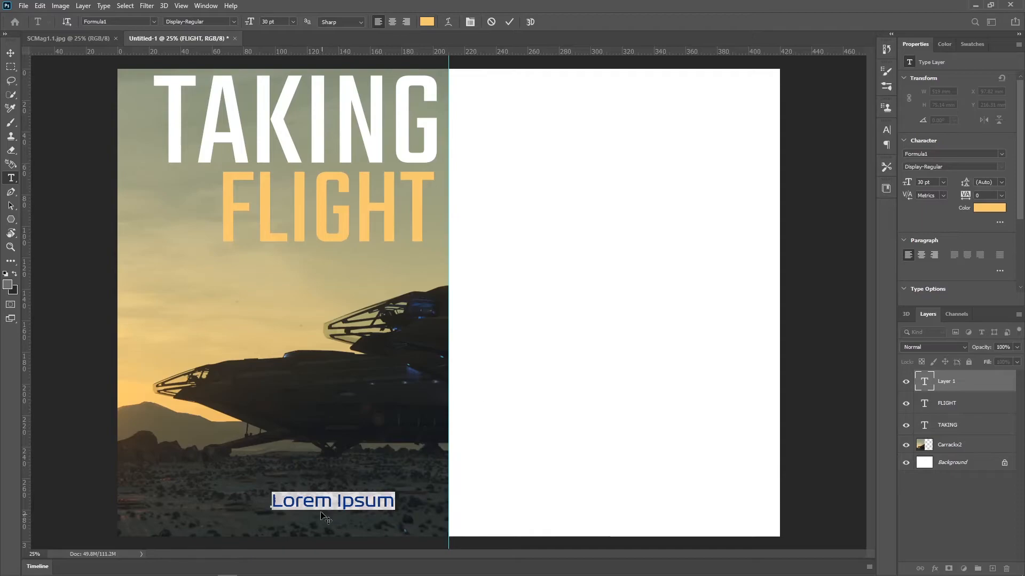
Enter the quote “BITCH” with -ME on a second line and colour all of its text white
text(")
text(B)
text(ITCH”)
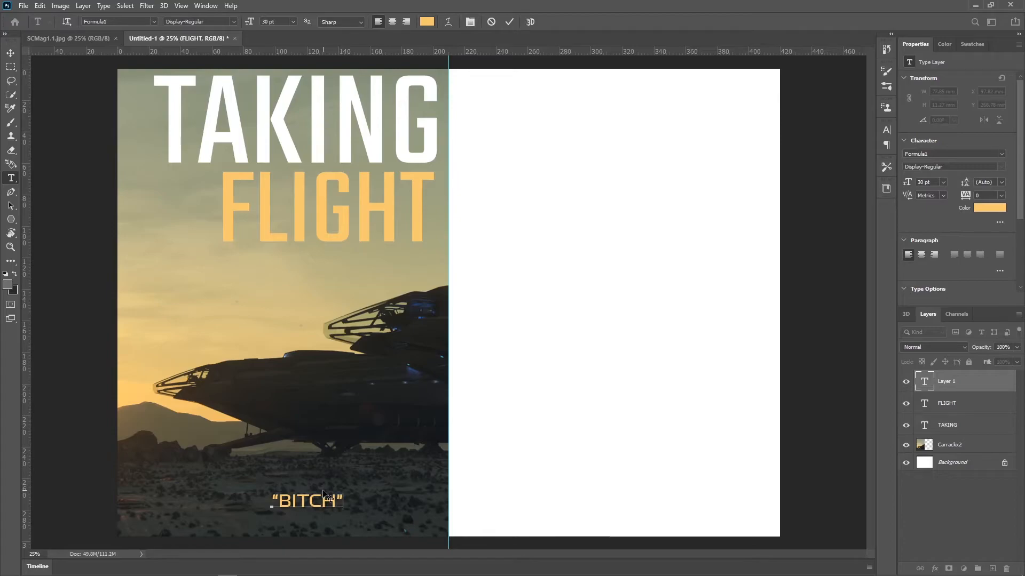
text(-ME)
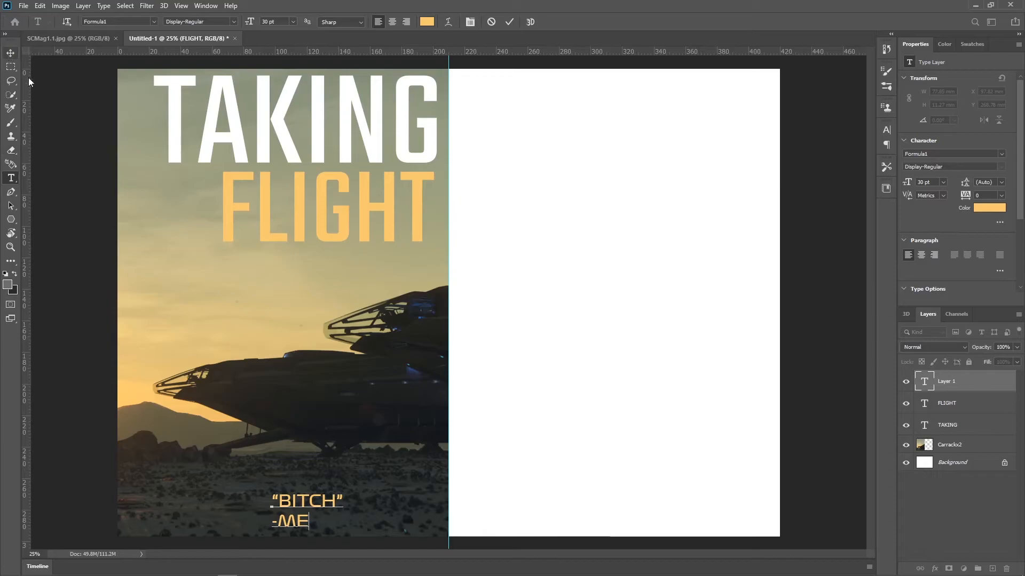
key(ctrl+a)
click(991, 208)
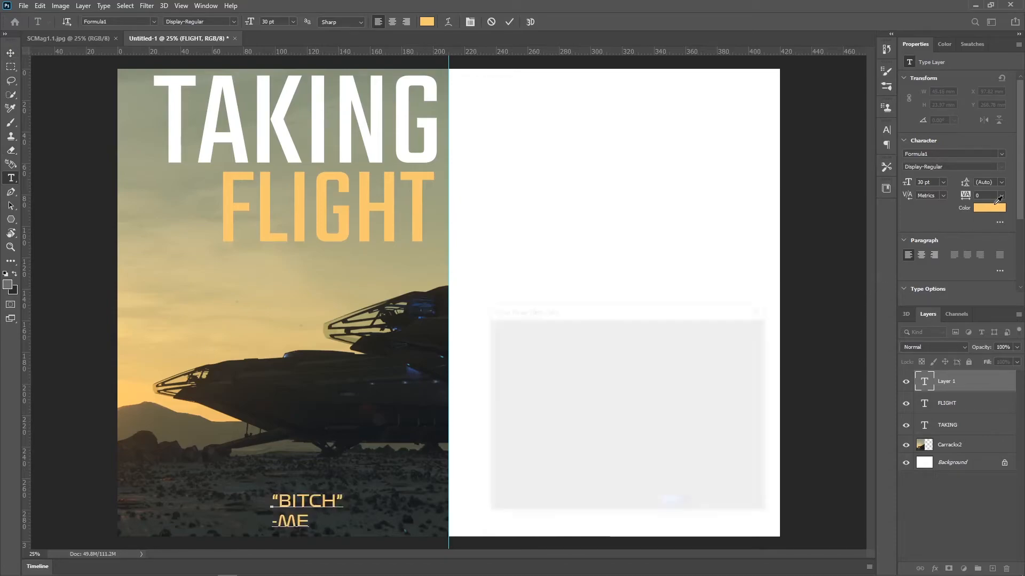
drag(571, 415, 458, 302)
click(733, 329)
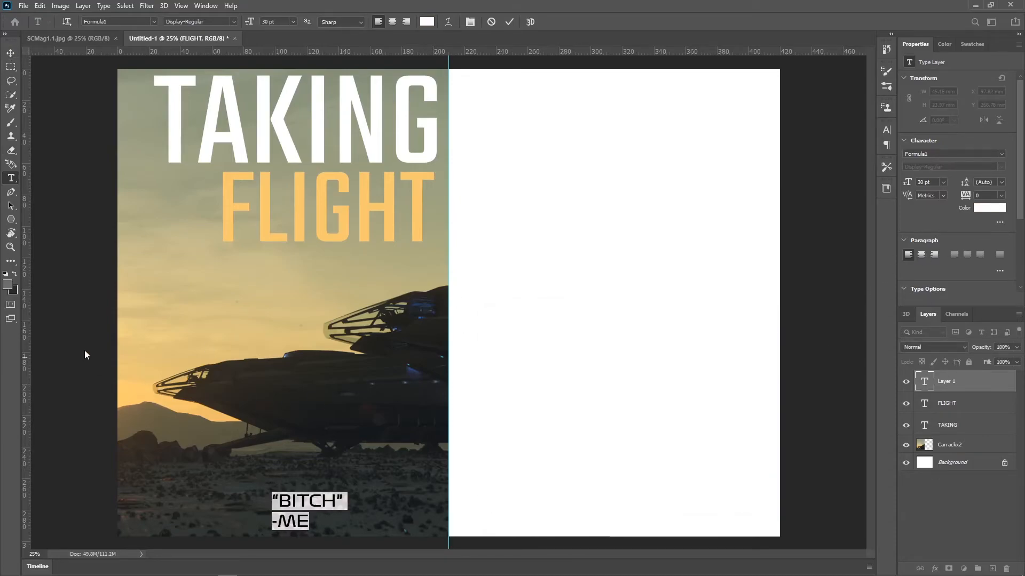
click(9, 54)
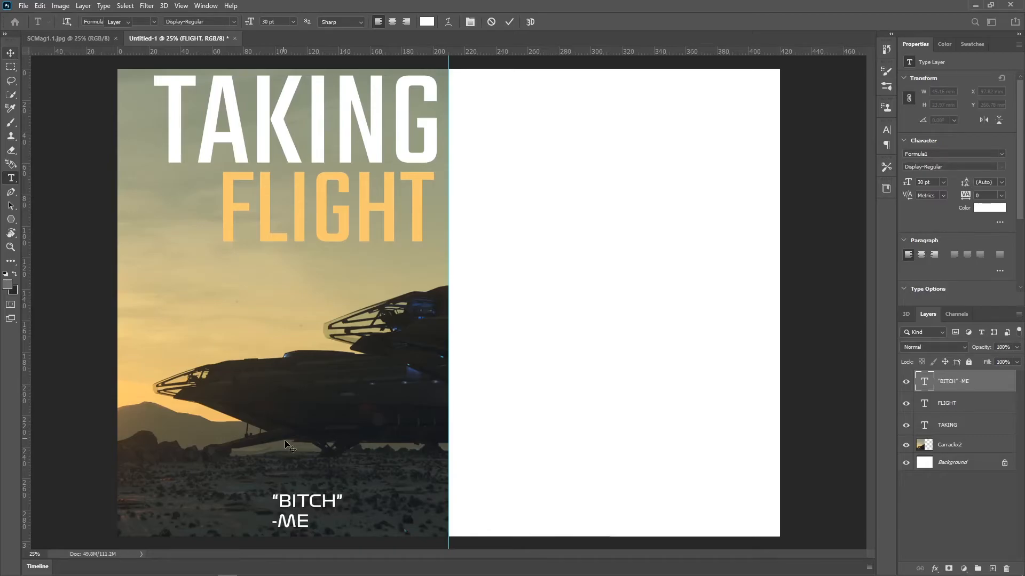
Centre-align both lines of the quote and shift the text about 4 mm to the right near the page's lower edge
double_click(310, 515)
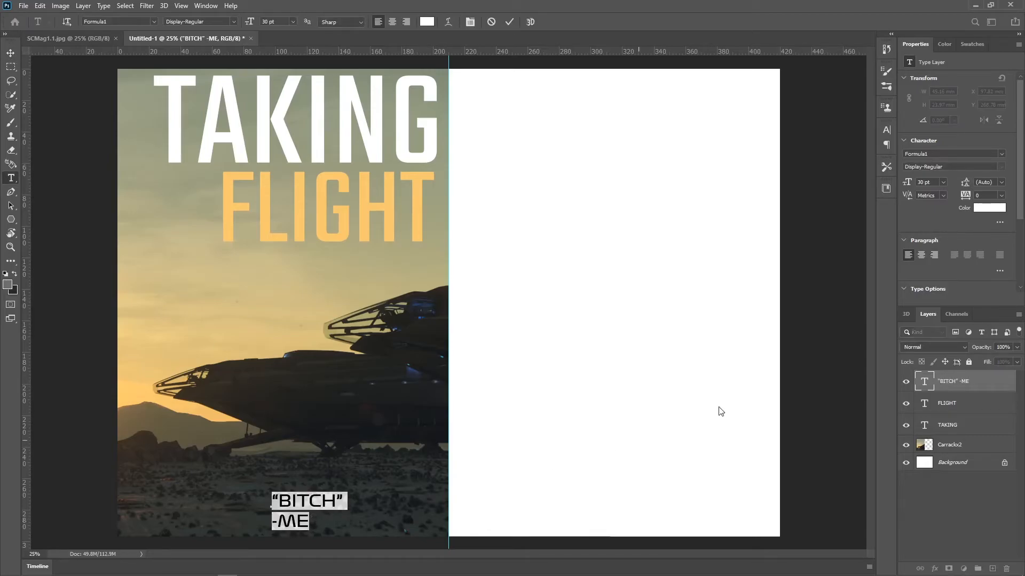
click(922, 255)
click(10, 53)
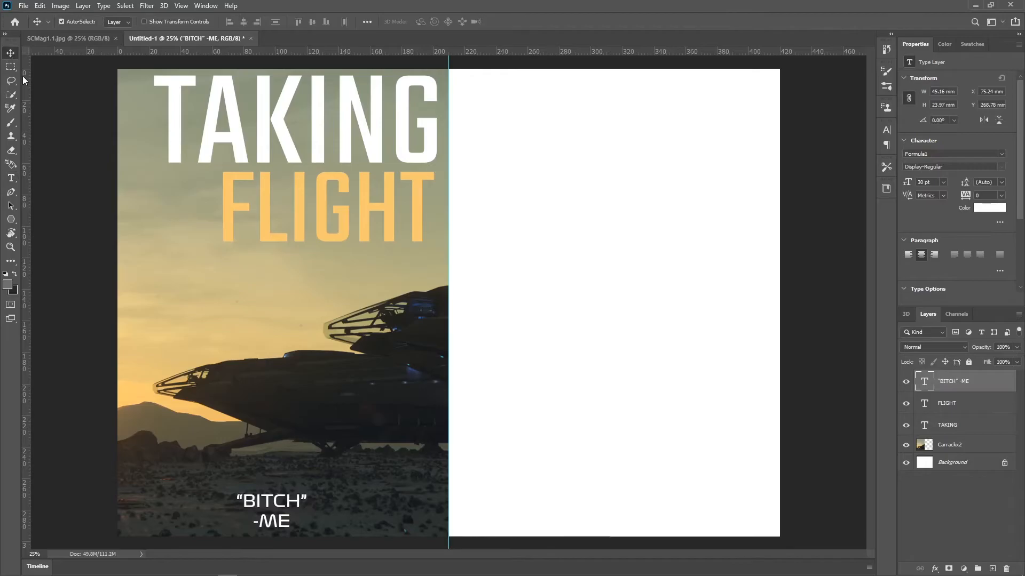
mouse_move(283, 507)
mouse_down()
mouse_move(307, 505)
mouse_move(285, 504)
mouse_up()
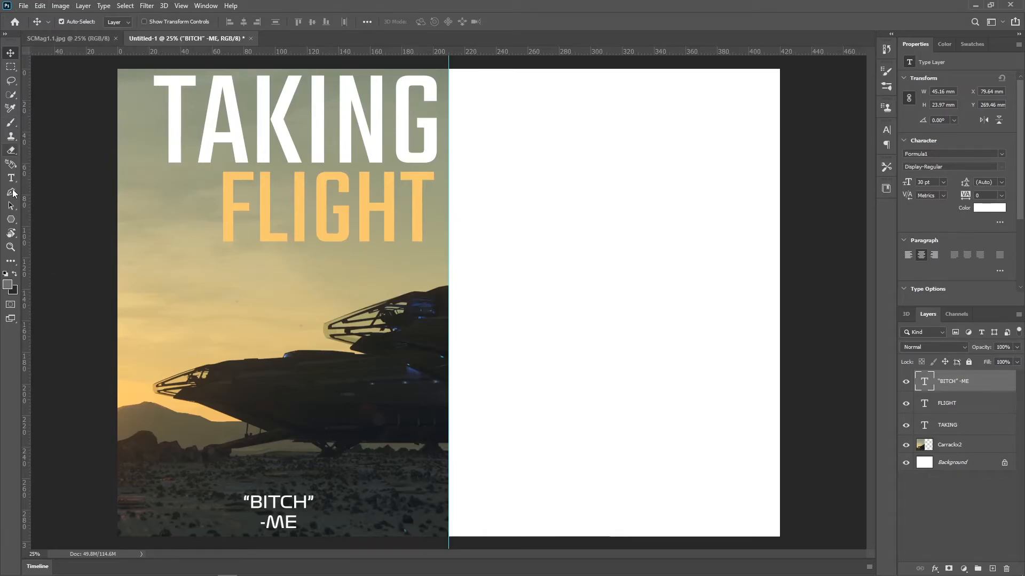
Crop the canvas with the Crop tool down to the left page, cutting off the blank right page at the centre guide
click(11, 262)
right_click(14, 261)
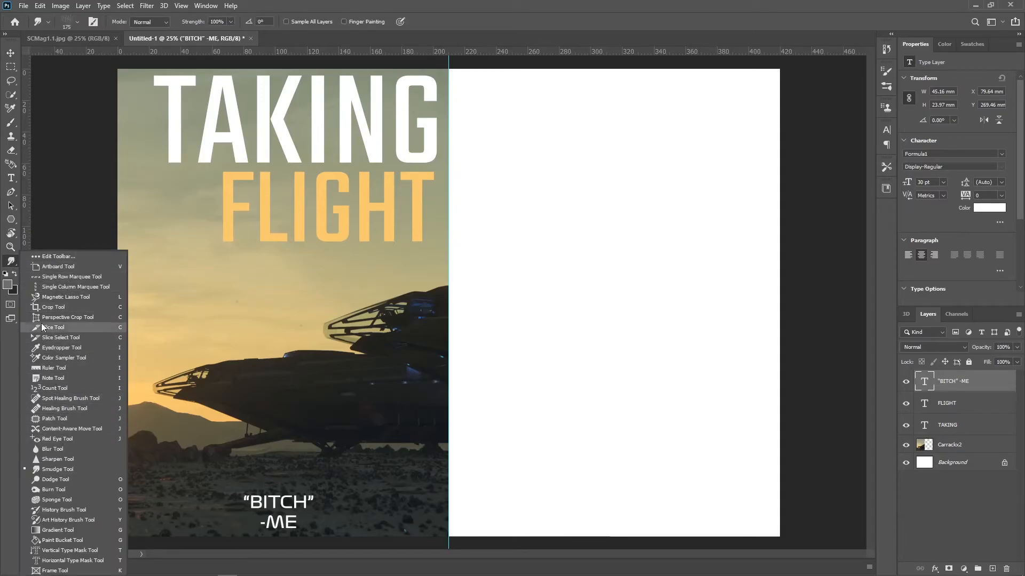
click(53, 307)
drag(778, 325, 615, 309)
click(556, 19)
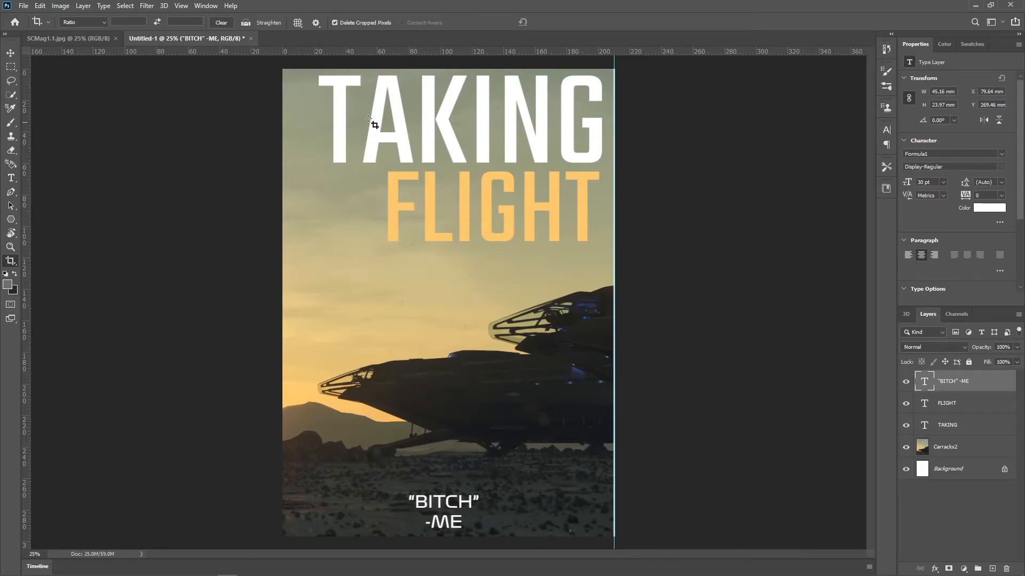
Fine-tune the crop by shifting the canvas's right edge slightly to line up with the guide
click(11, 264)
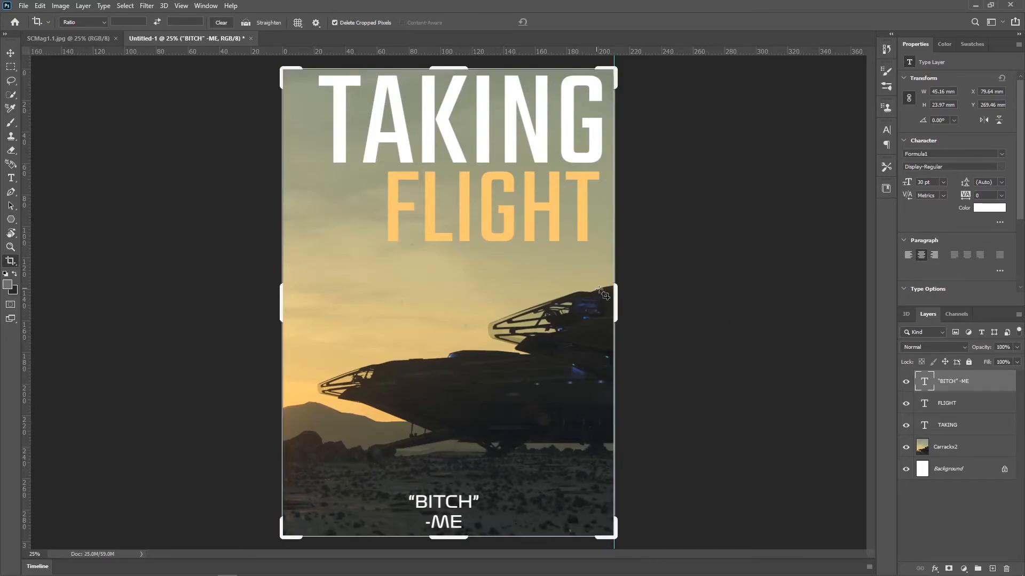
drag(615, 295, 616, 295)
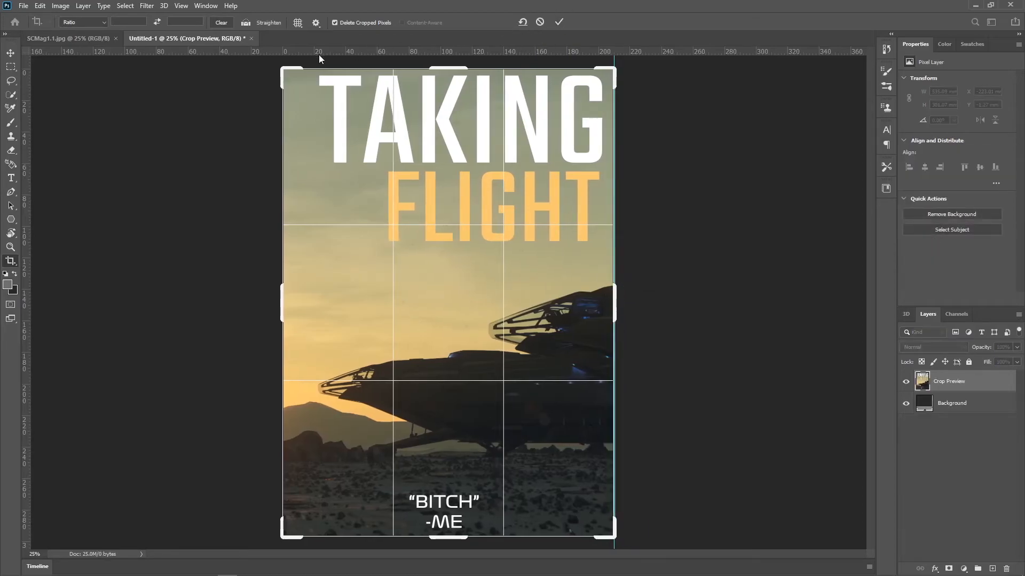
click(559, 22)
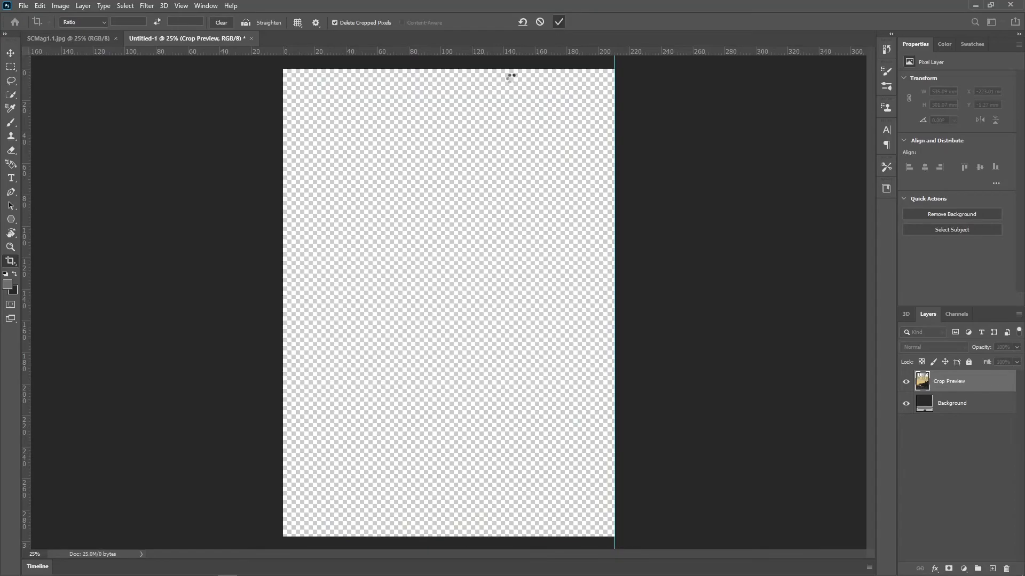
Export the cropped page as an image file named TEST
click(28, 6)
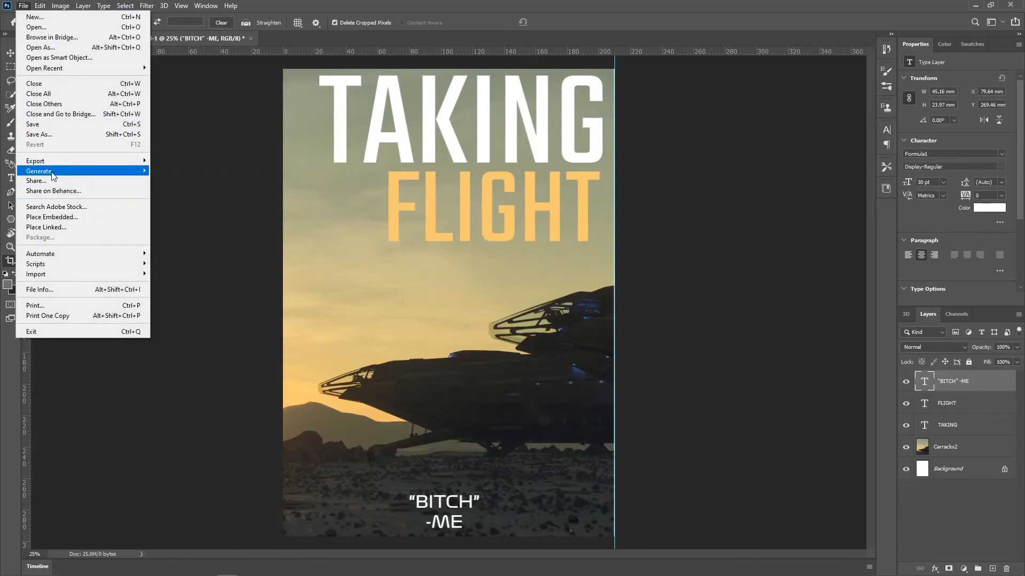
mouse_move(117, 162)
click(181, 160)
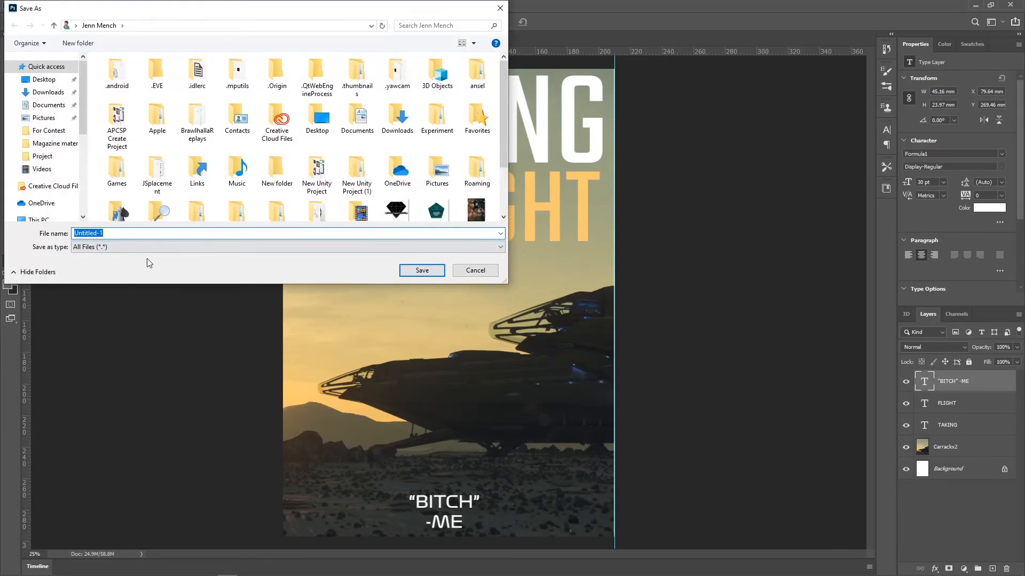
text(TEST)
key(Return)
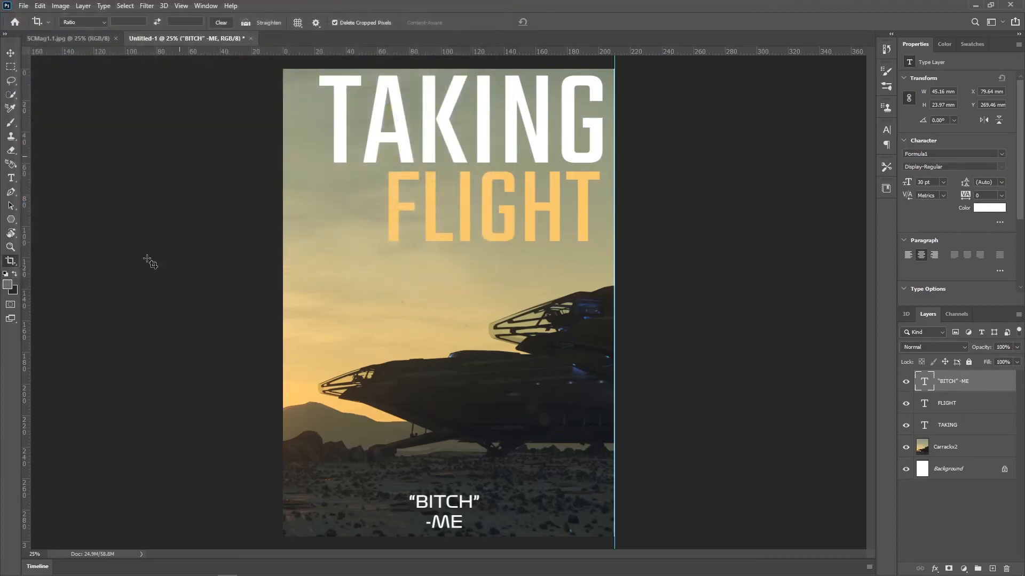
Switch to InDesign and place the SCMag1.1 image from the Magazine material folder into the empty frame on the first page
click(247, 567)
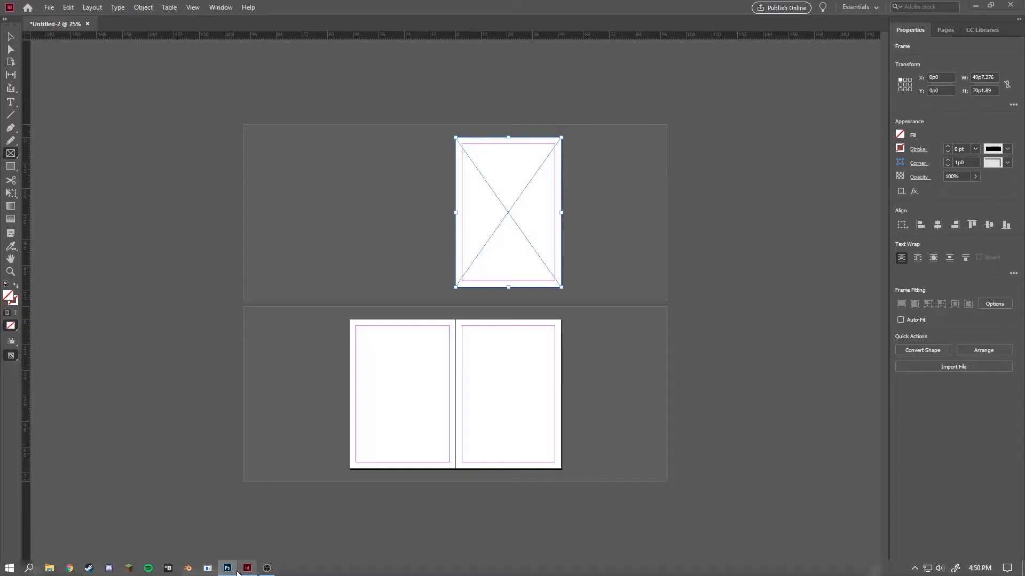
click(50, 7)
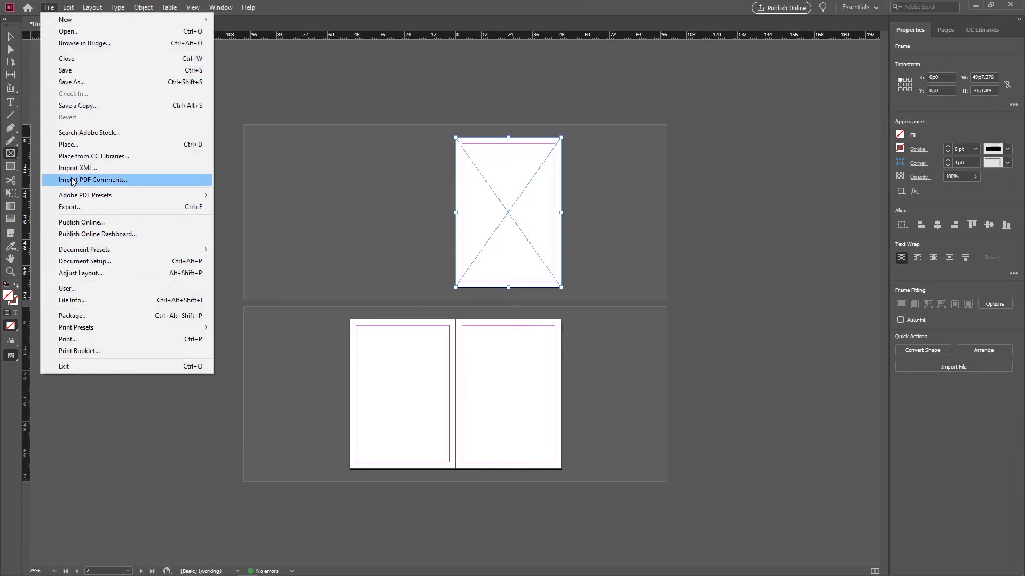
click(89, 145)
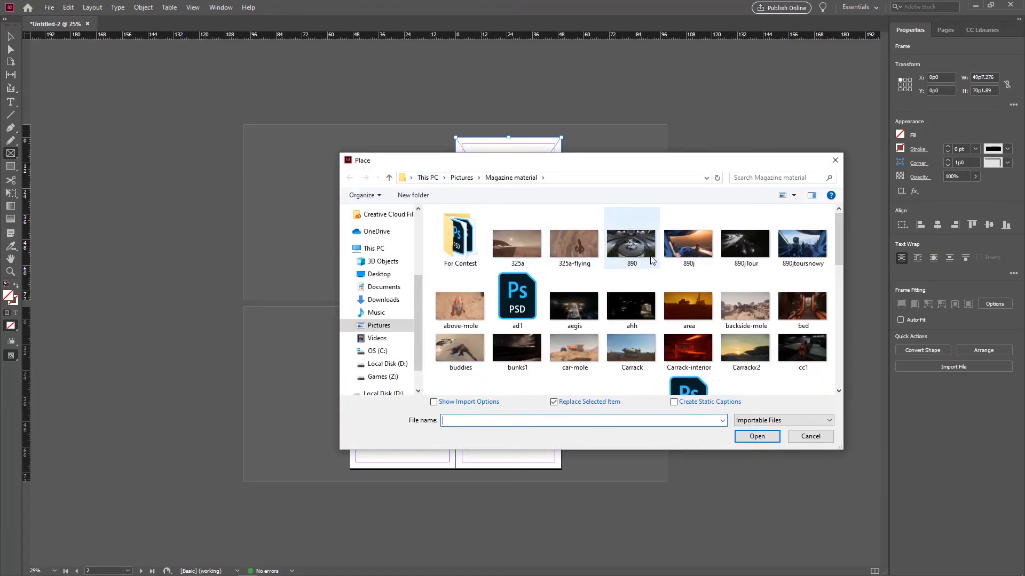
scroll(652, 260, down, 10)
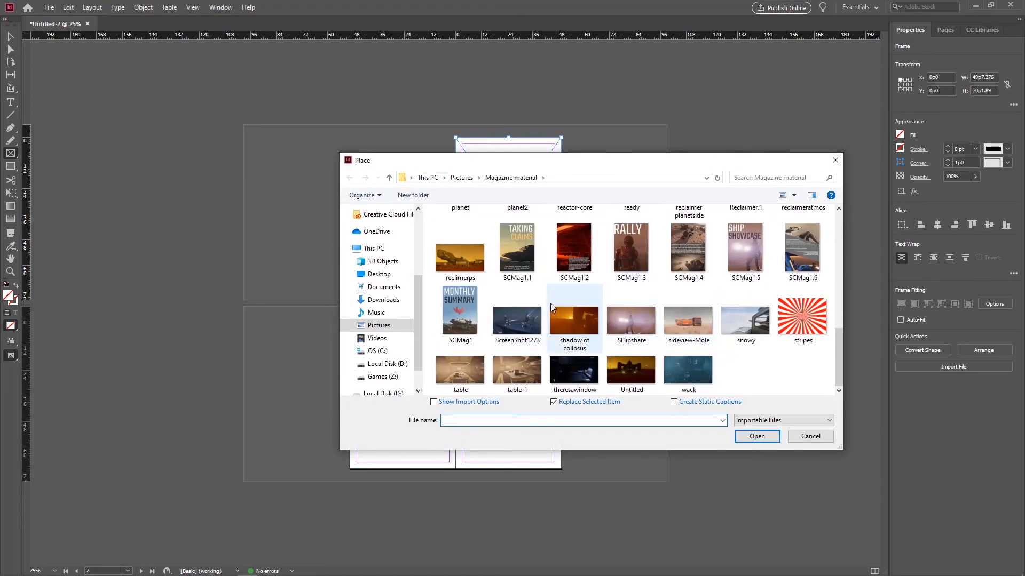
scroll(549, 303, up, 2)
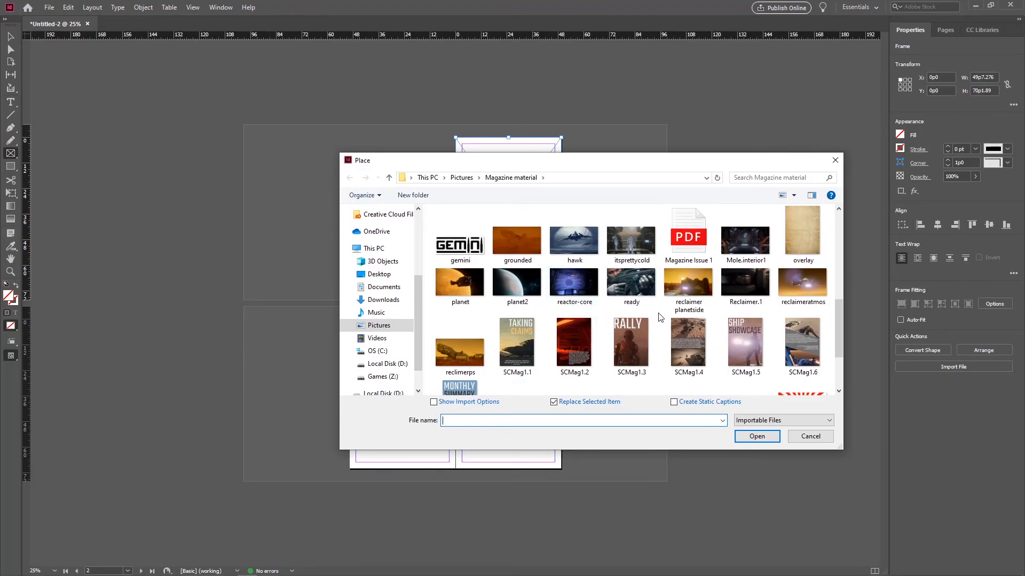
scroll(661, 318, down, 2)
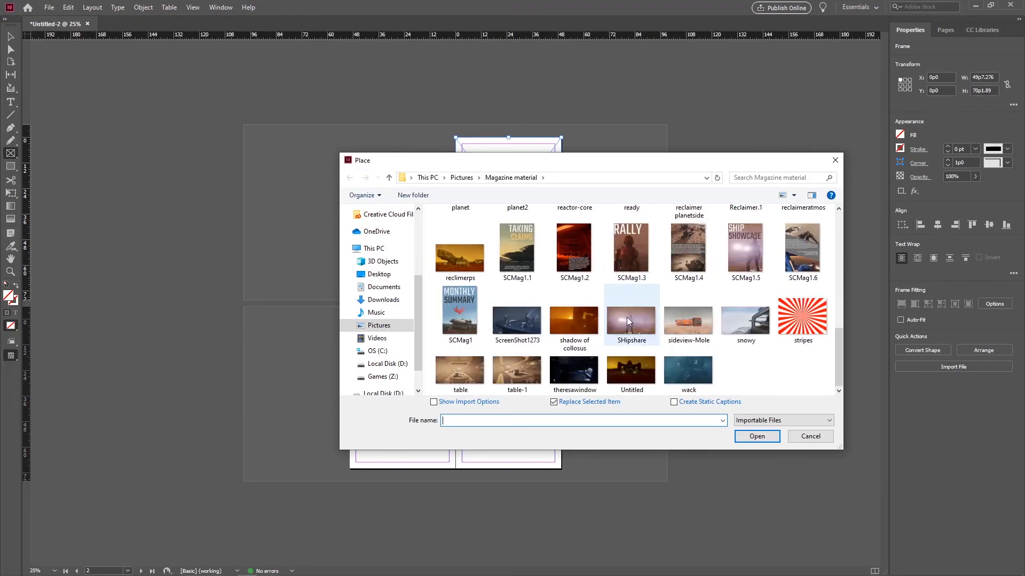
scroll(606, 325, up, 15)
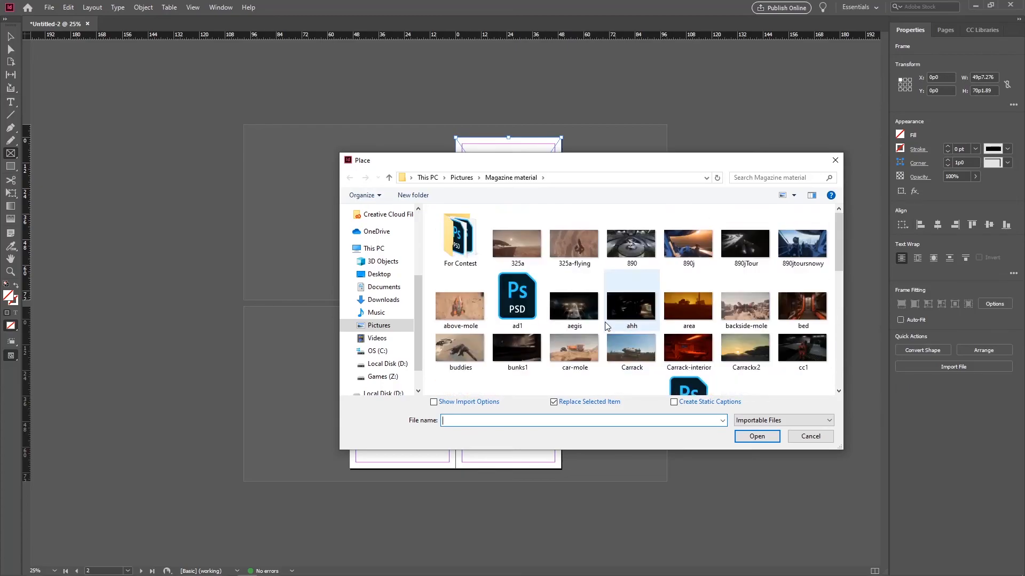
scroll(607, 325, down, 2)
scroll(607, 326, down, 5)
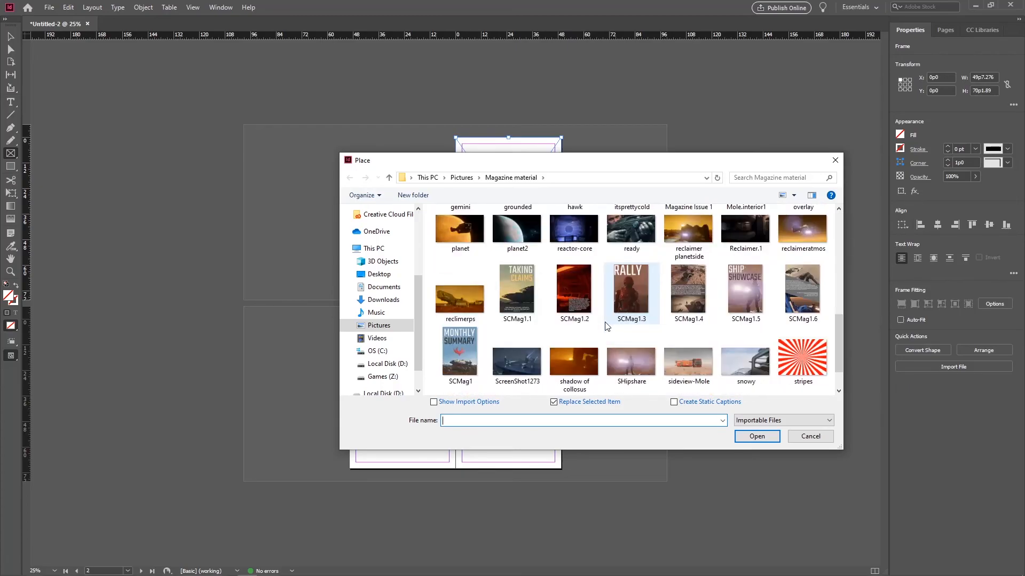
scroll(606, 325, down, 1)
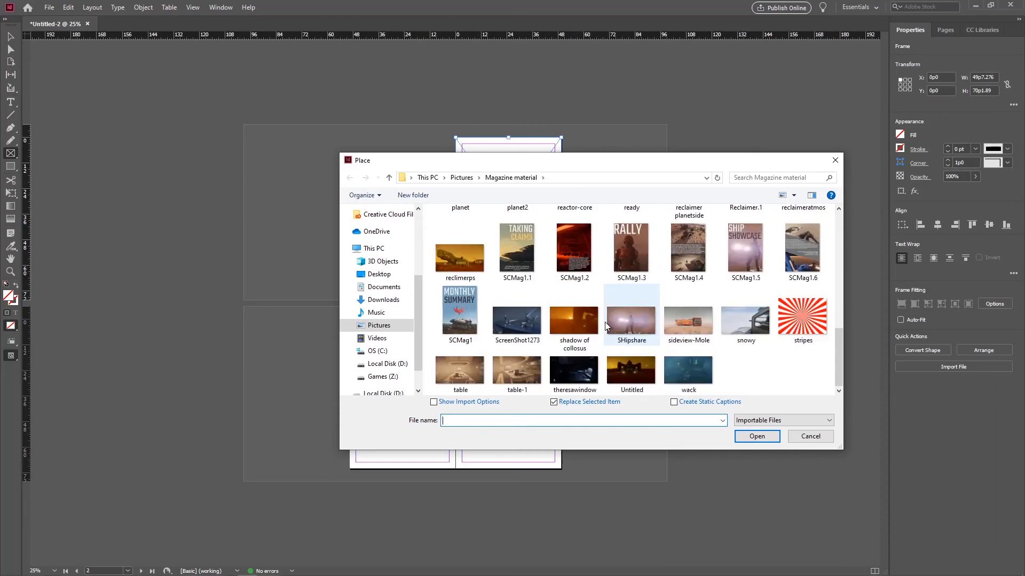
double_click(518, 253)
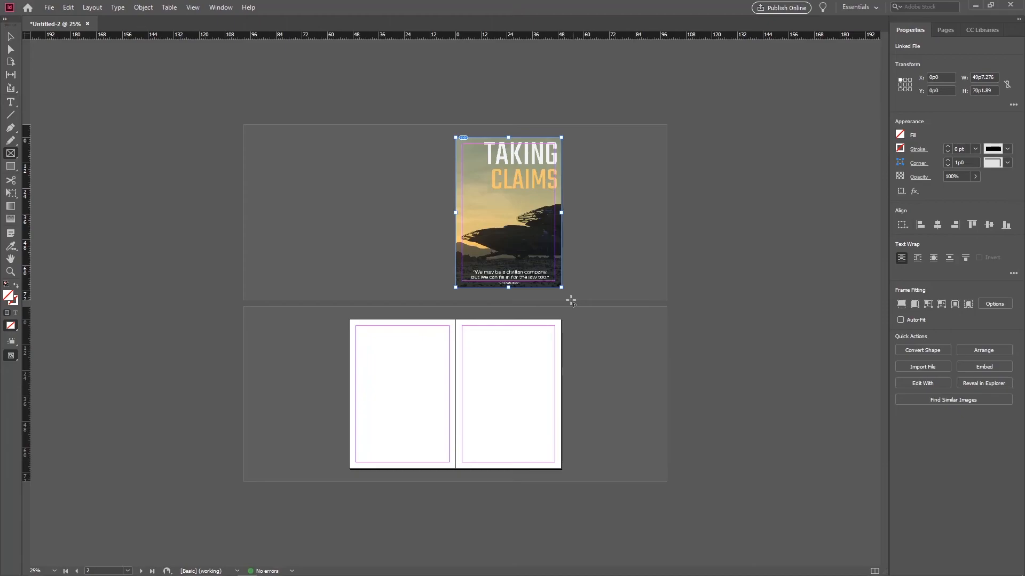
Set the document's display performance to high quality for the placed TAKING CLAIMS image
scroll(520, 213, up, 2)
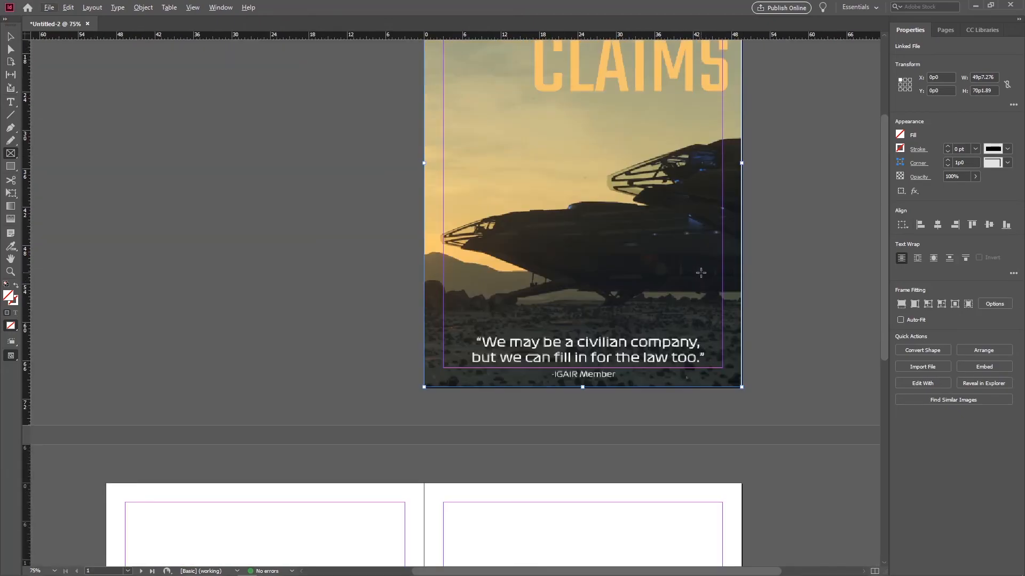
scroll(701, 273, up, 4)
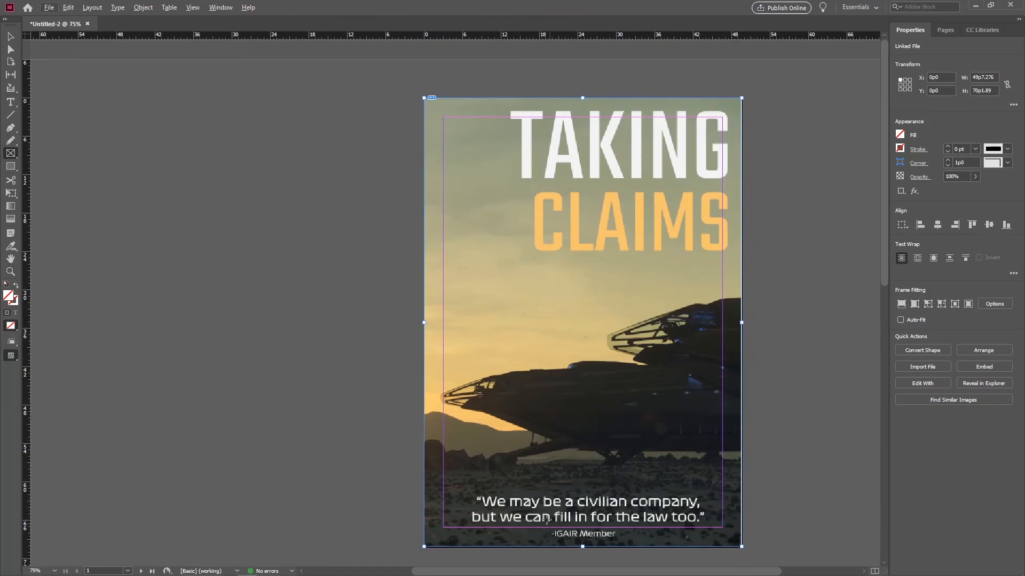
click(191, 8)
mouse_move(220, 155)
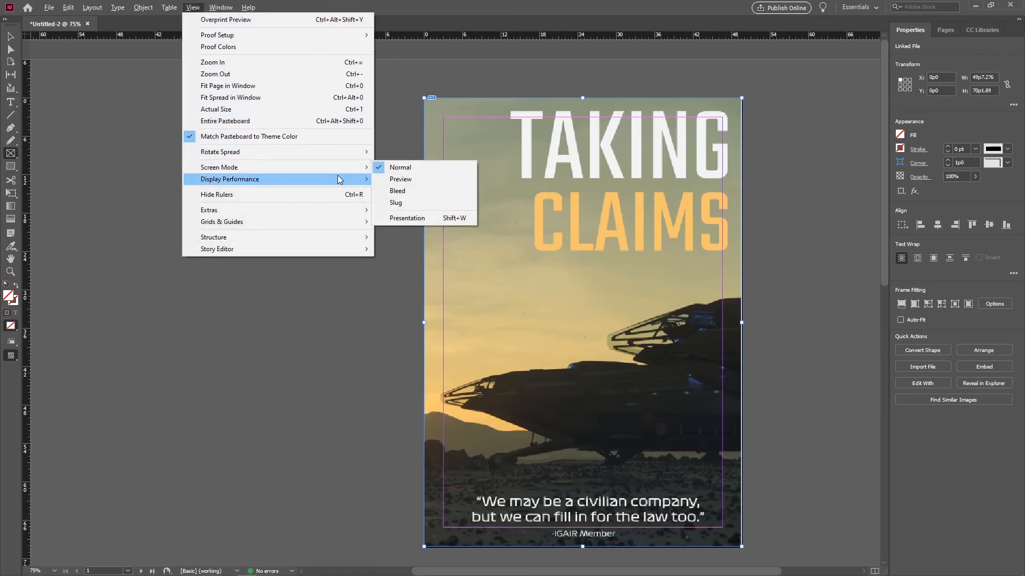
mouse_move(337, 179)
click(398, 203)
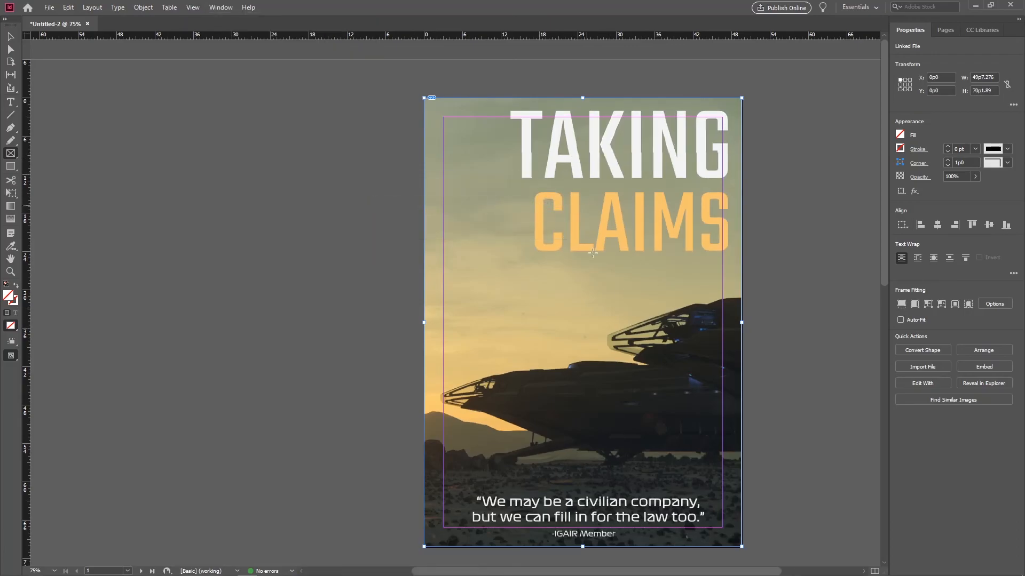
Draw an empty frame about 49p7 by 70p2 covering the whole left page of the second spread
scroll(571, 411, down, 2)
scroll(571, 410, up, 2)
scroll(563, 396, down, 3)
scroll(540, 384, up, 1)
scroll(540, 384, up, 1)
scroll(541, 385, down, 1)
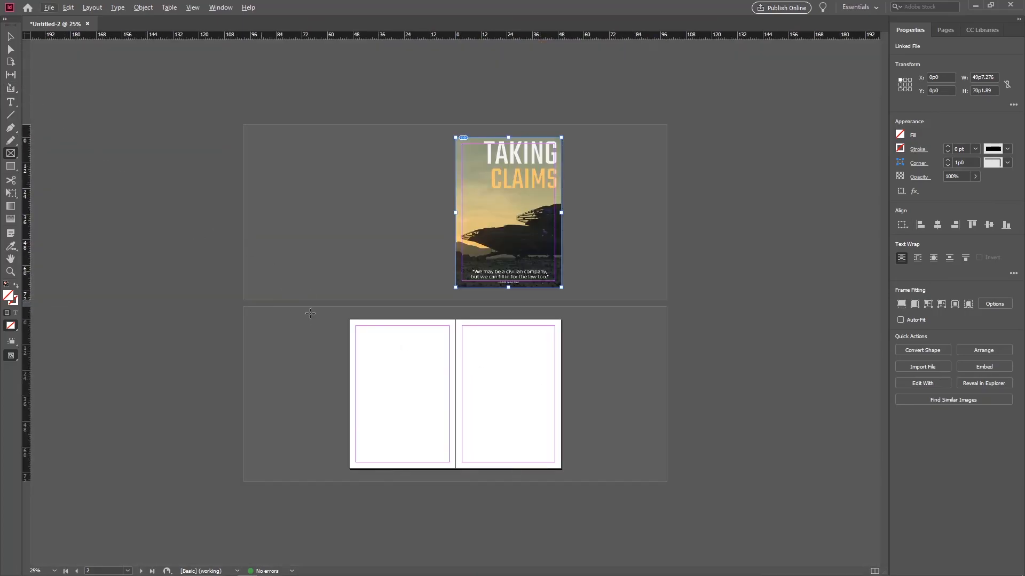
drag(350, 320, 455, 470)
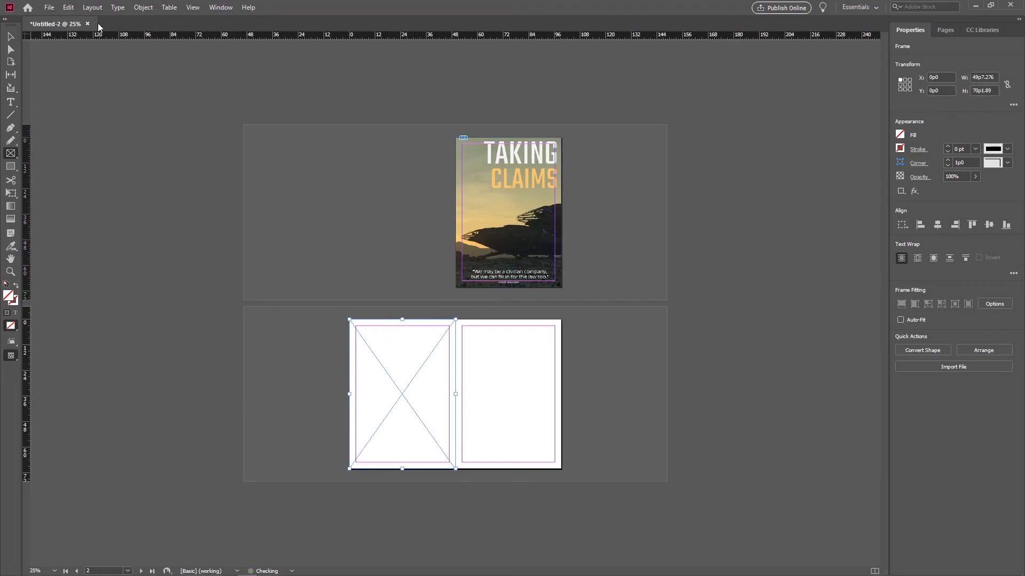
Place the SCMag1.5 image from the Magazine material folder into the frame on the second spread's left page
click(49, 8)
click(87, 144)
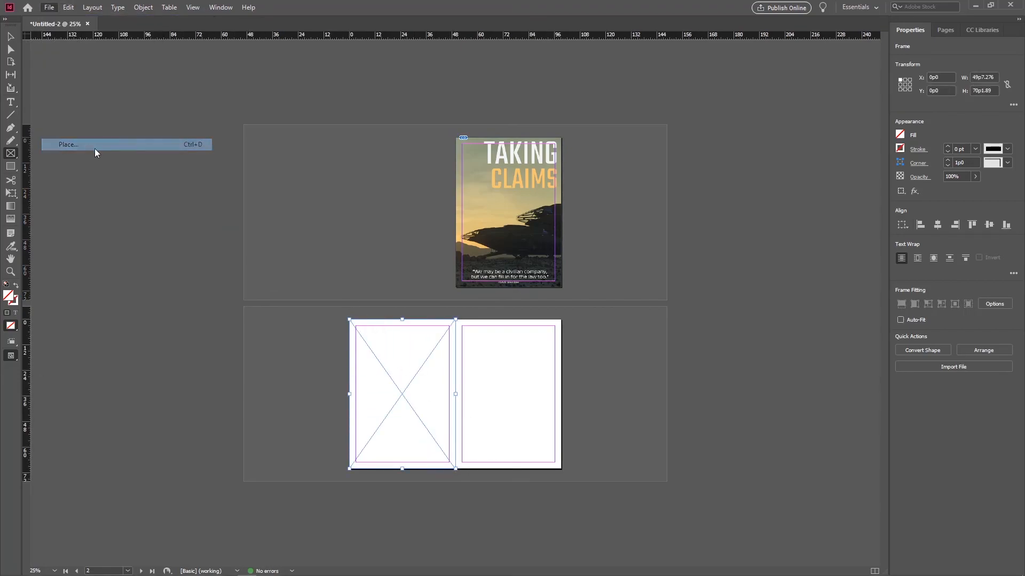
scroll(707, 288, down, 5)
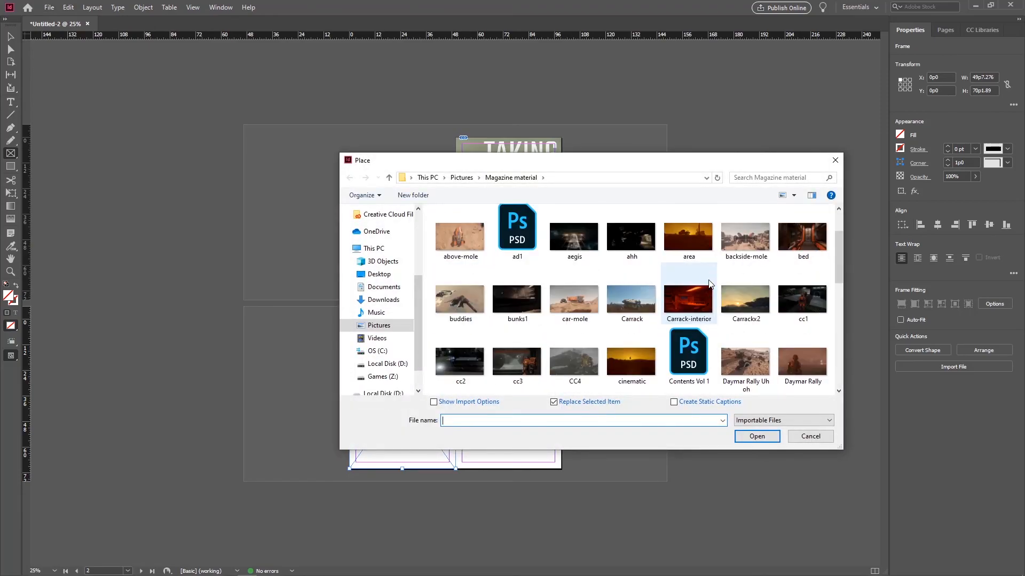
scroll(708, 283, down, 3)
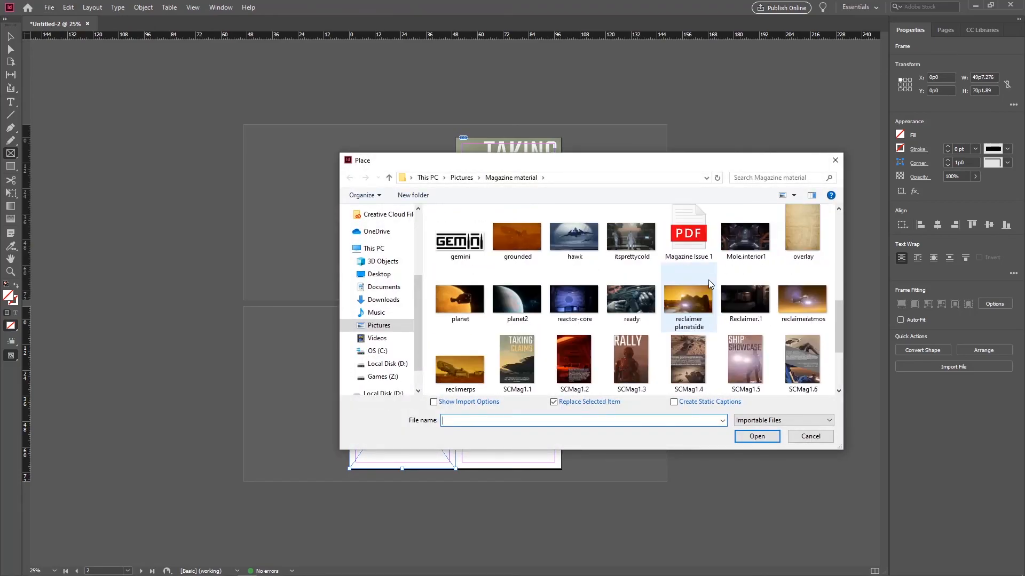
double_click(744, 363)
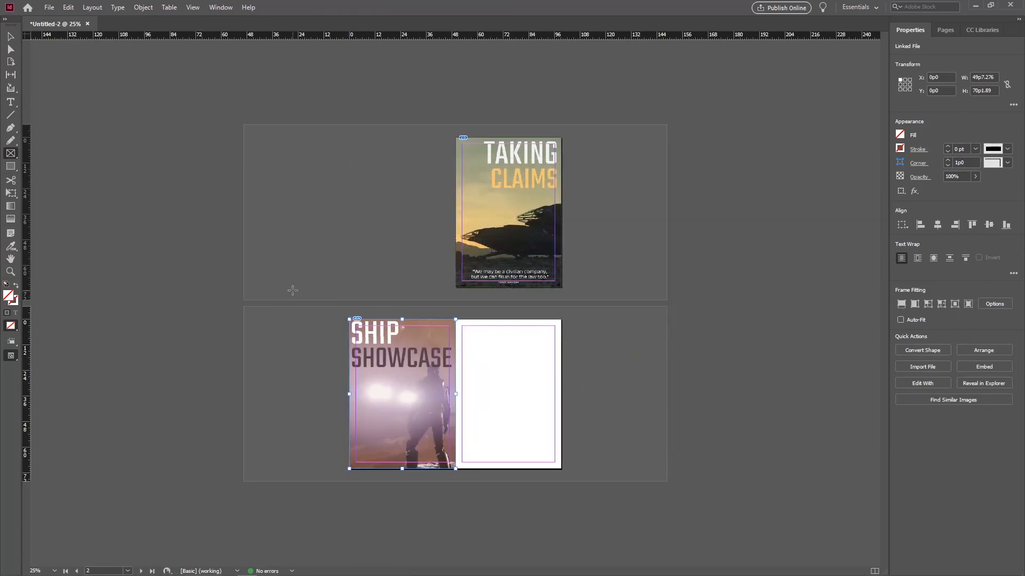